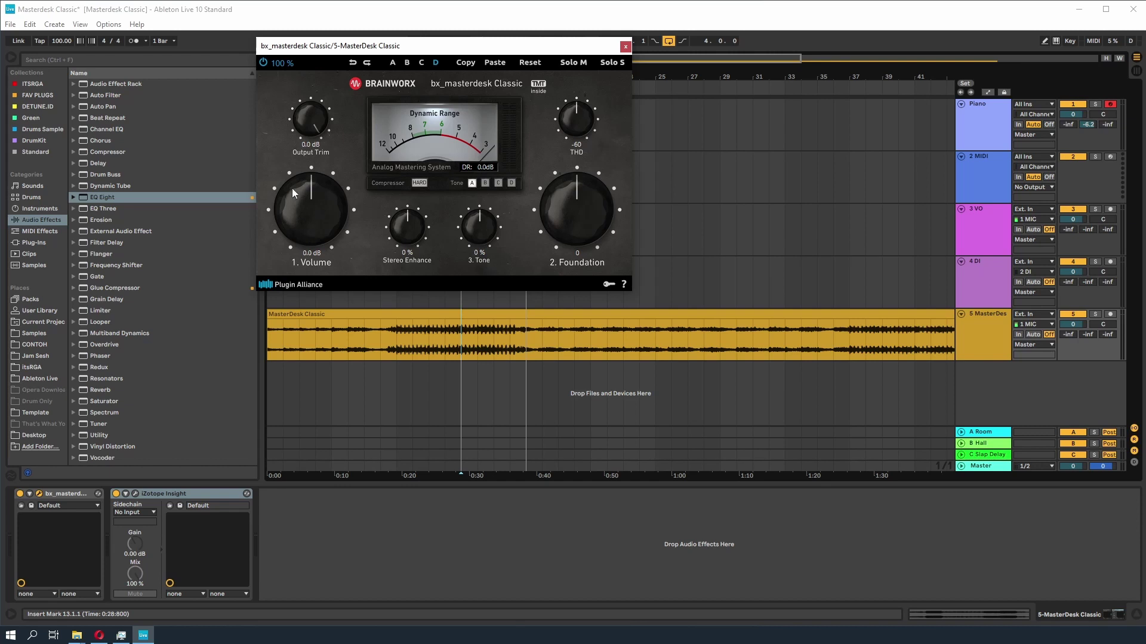
Open the iZotope Insight meter and arrange its window beside the bx_masterdesk Classic window.
left_click(136, 493)
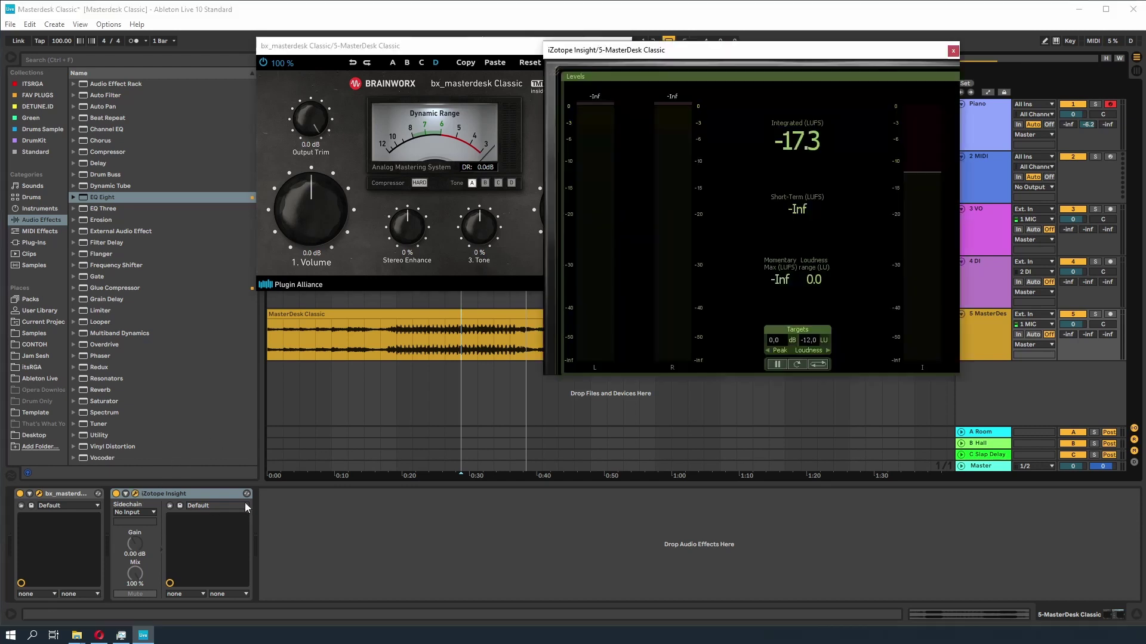
left_click_drag(640, 54, 746, 55)
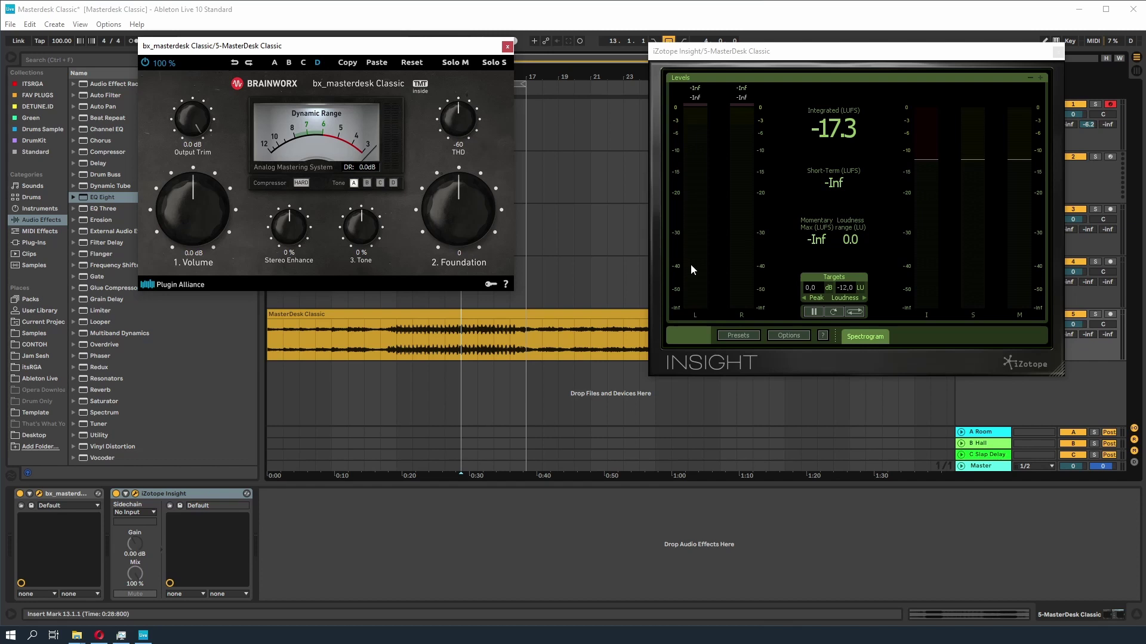
left_click_drag(852, 45, 808, 43)
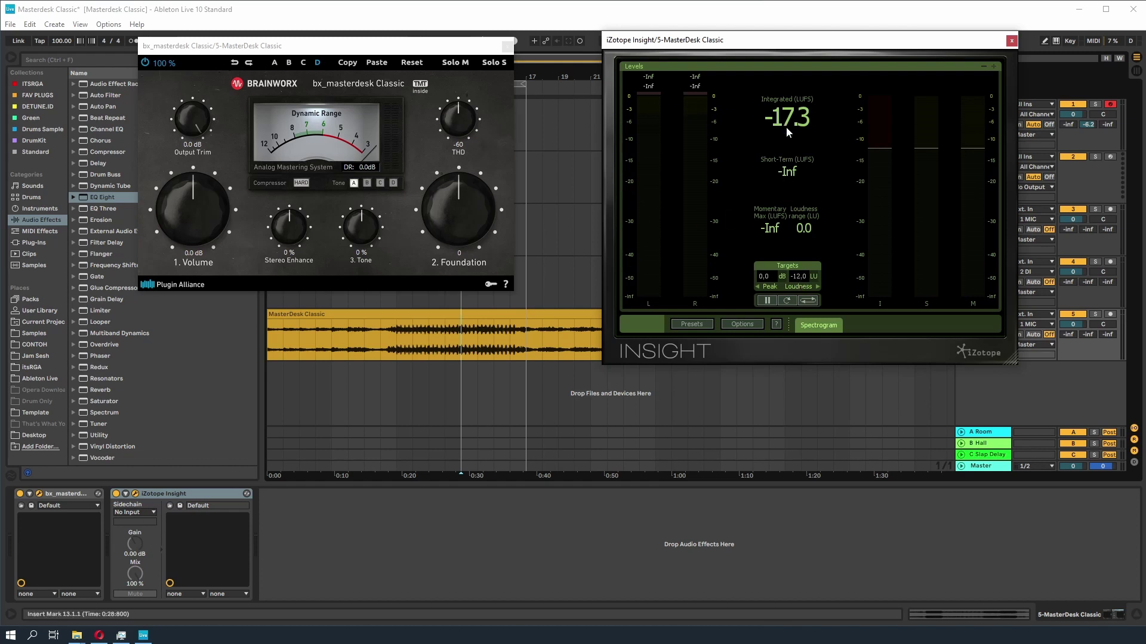
Play the MasterDesk Classic clip and raise the bx_masterdesk Volume to 5.8 dB while monitoring loudness, finishing with playback stopped.
left_click(461, 352)
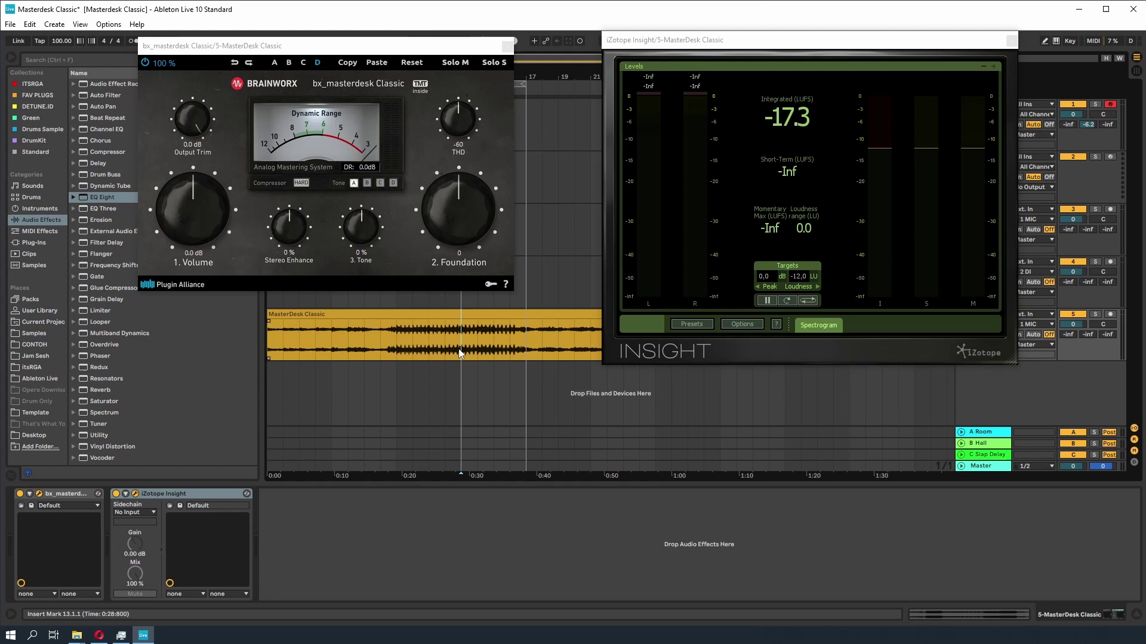
key("space")
scroll(187, 226, "up", 2)
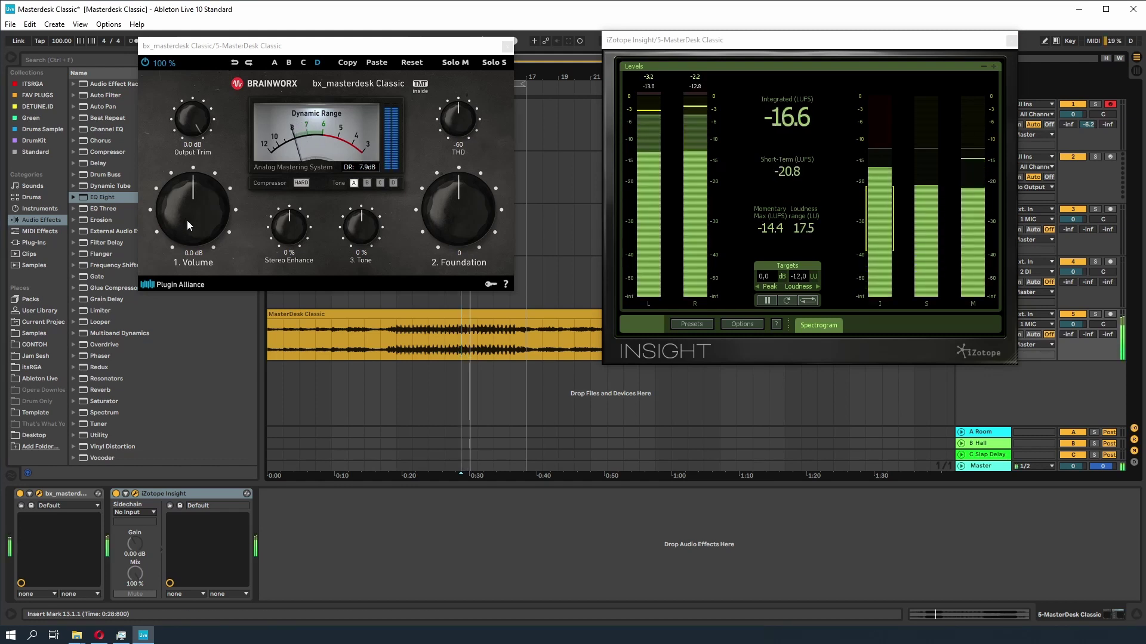
scroll(188, 222, "up", 7)
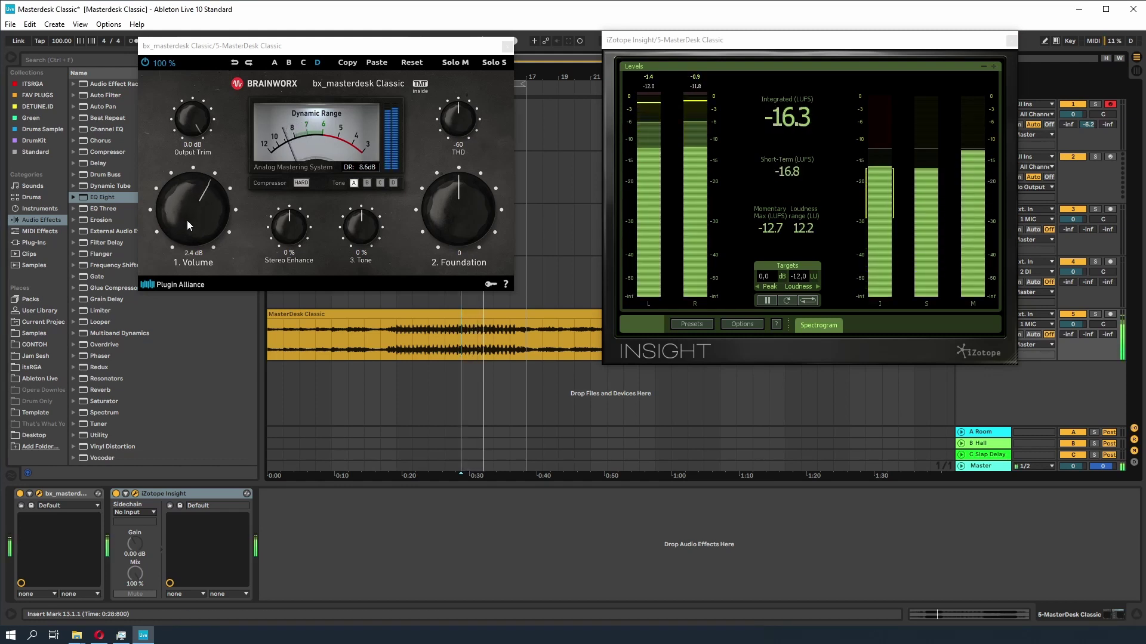
scroll(187, 222, "up", 5)
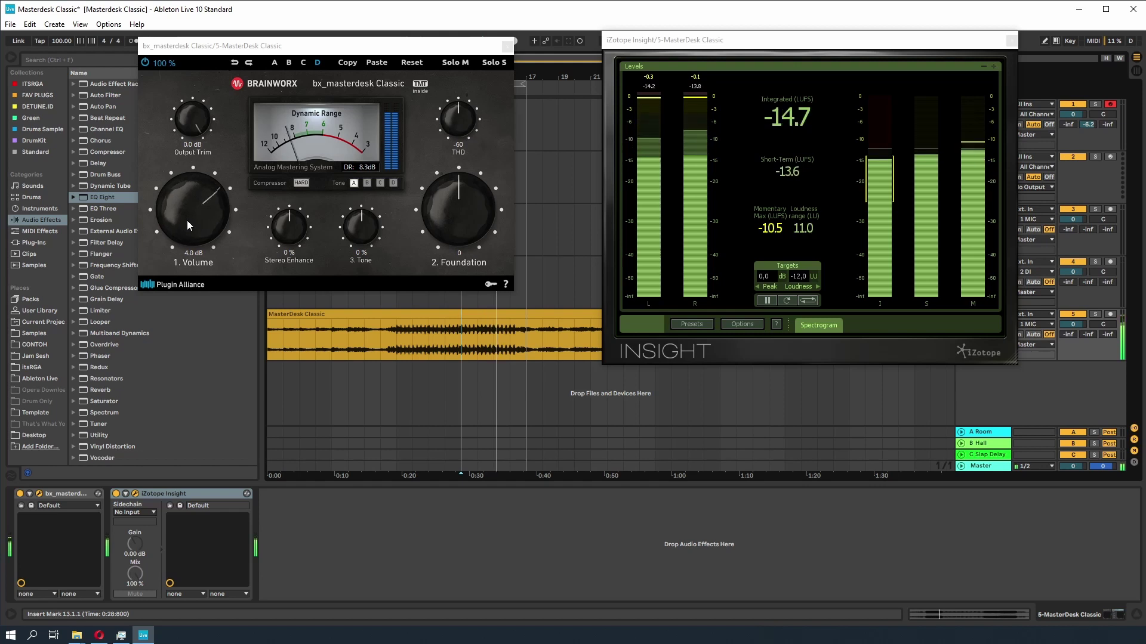
scroll(188, 221, "up", 4)
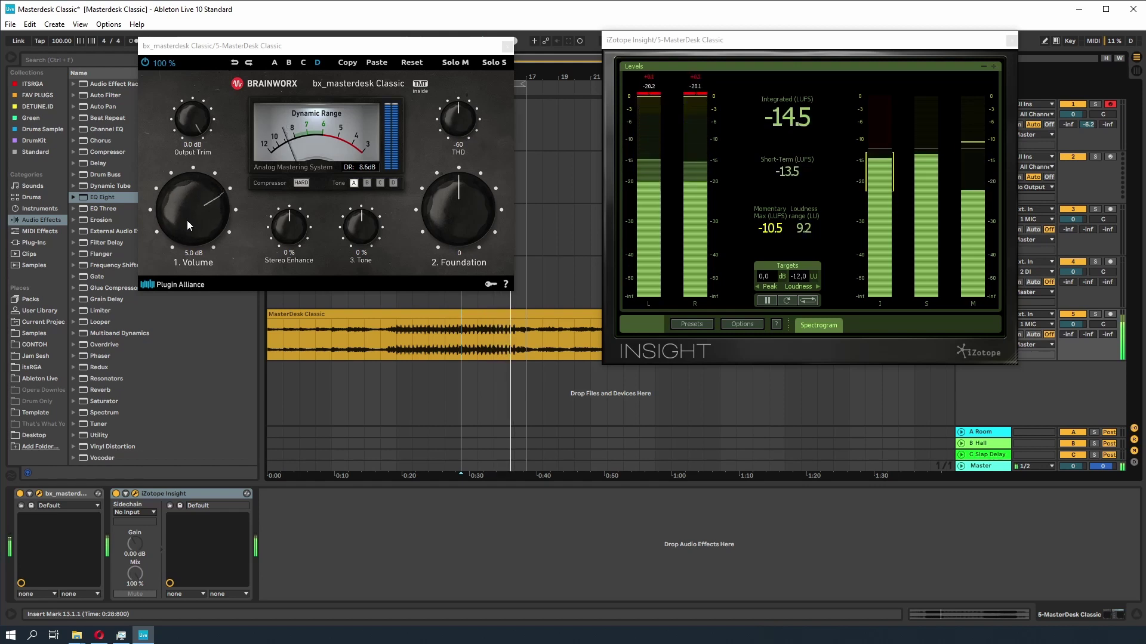
scroll(187, 221, "up", 1)
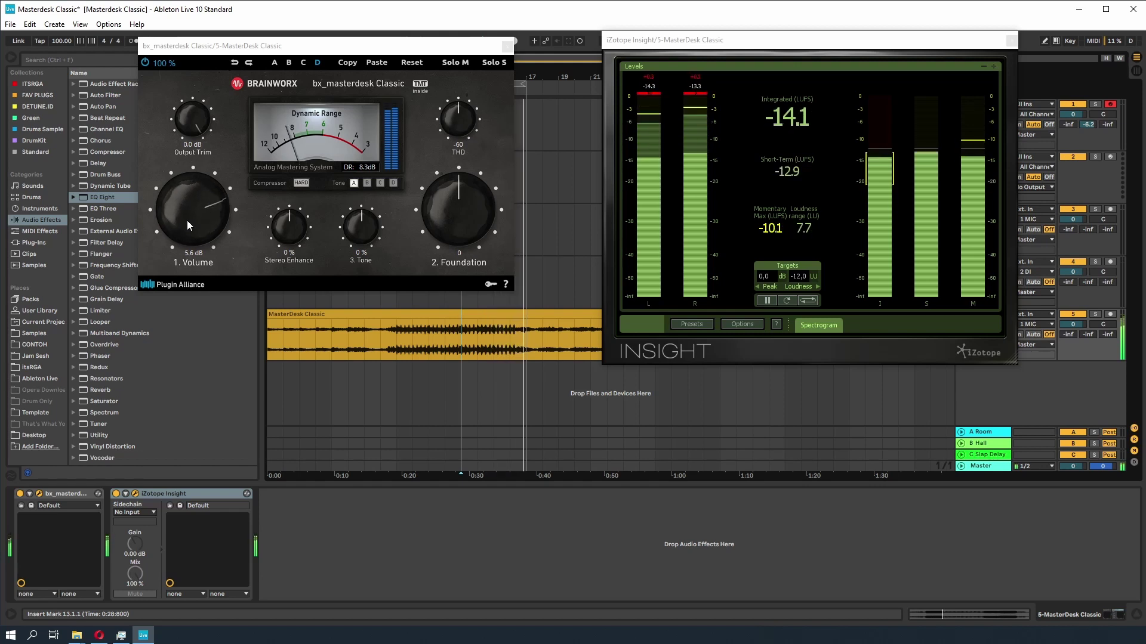
scroll(187, 222, "up", 1)
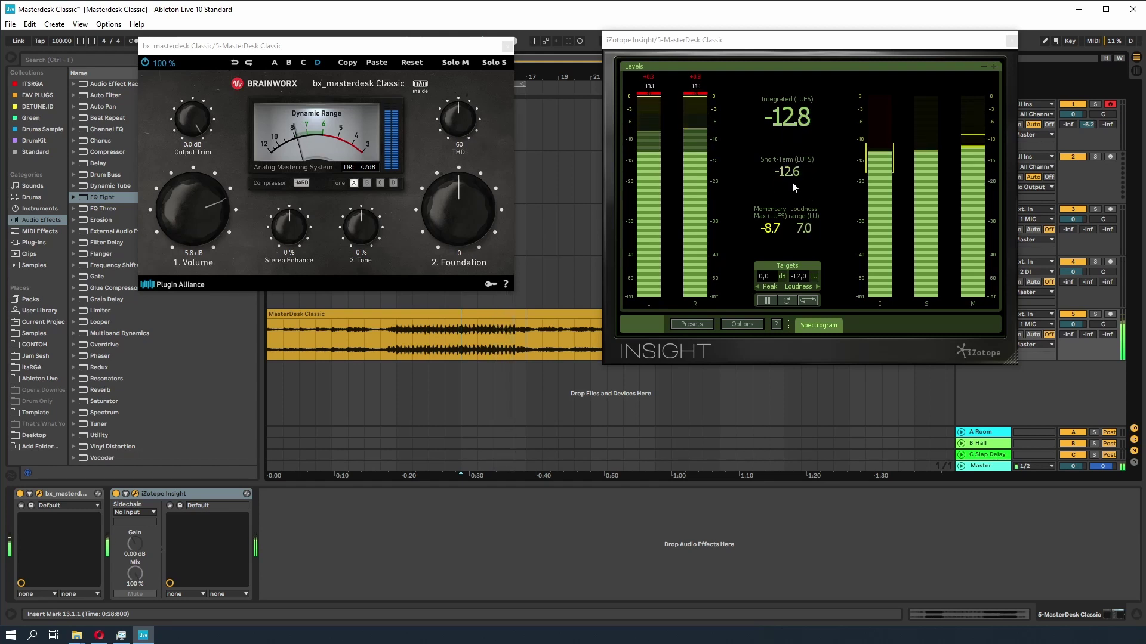
key("space")
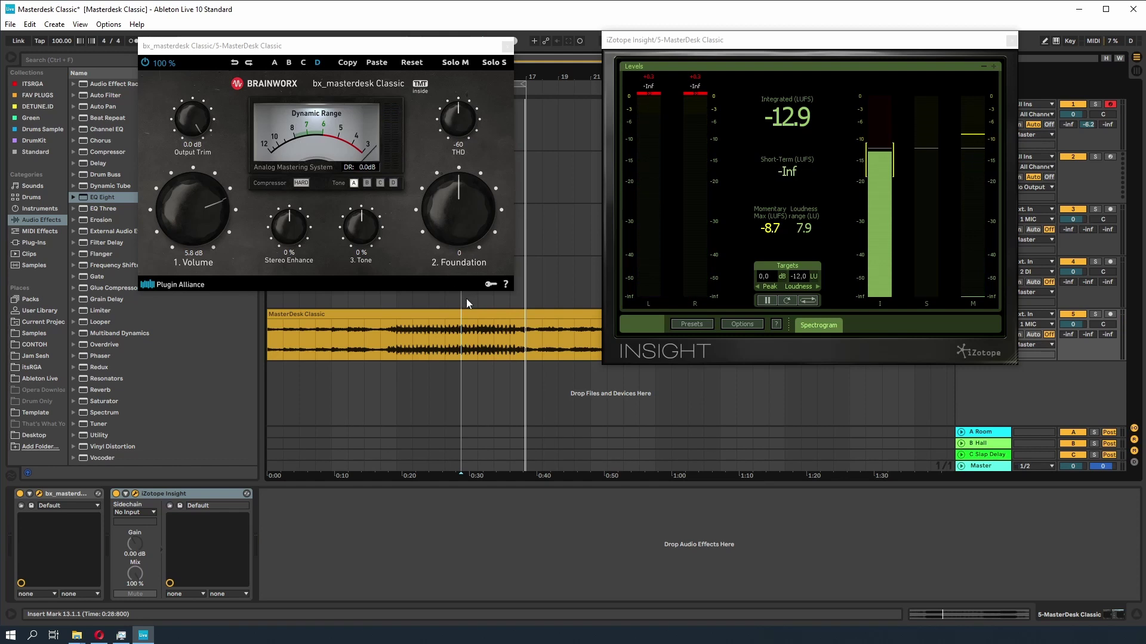
Set the Foundation knob to -13 while auditioning the track.
left_click(447, 231)
left_click_drag(454, 193, 452, 260)
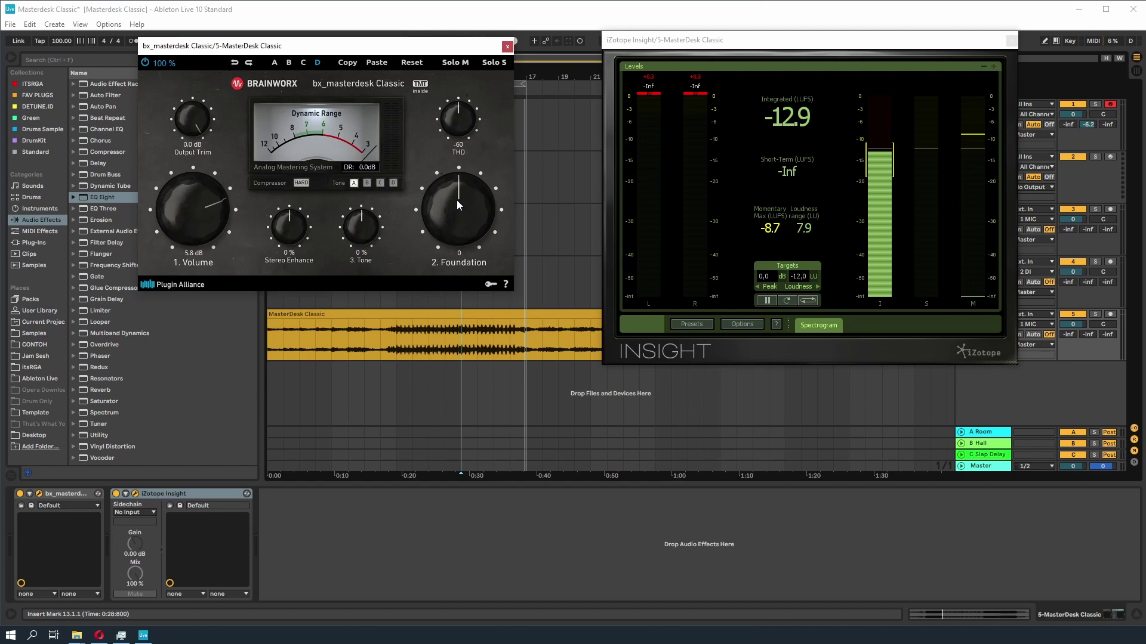
key("space")
scroll(457, 196, "down", 5)
scroll(457, 195, "down", 15)
scroll(458, 196, "up", 6)
scroll(458, 218, "up", 2)
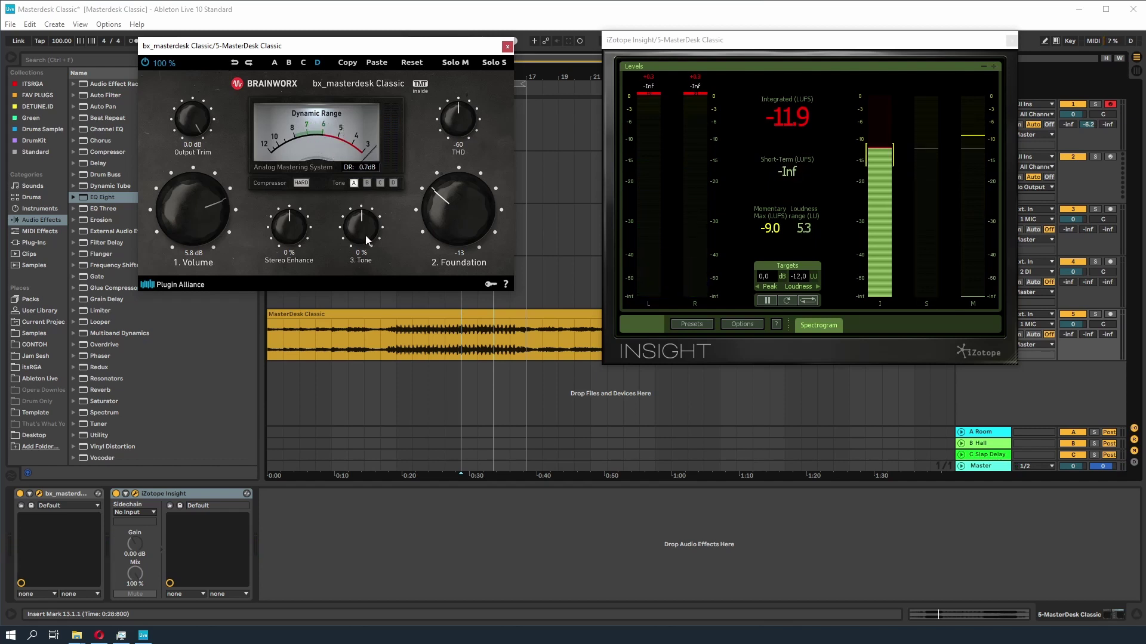
Try the 3. Tone knob at 7 % during playback and reset it to 0 %.
key("space")
mouse_move(365, 234)
left_mouse_down()
mouse_move(364, 181)
mouse_move(370, 297)
mouse_move(367, 184)
mouse_move(358, 302)
mouse_move(363, 229)
left_mouse_up()
key("space")
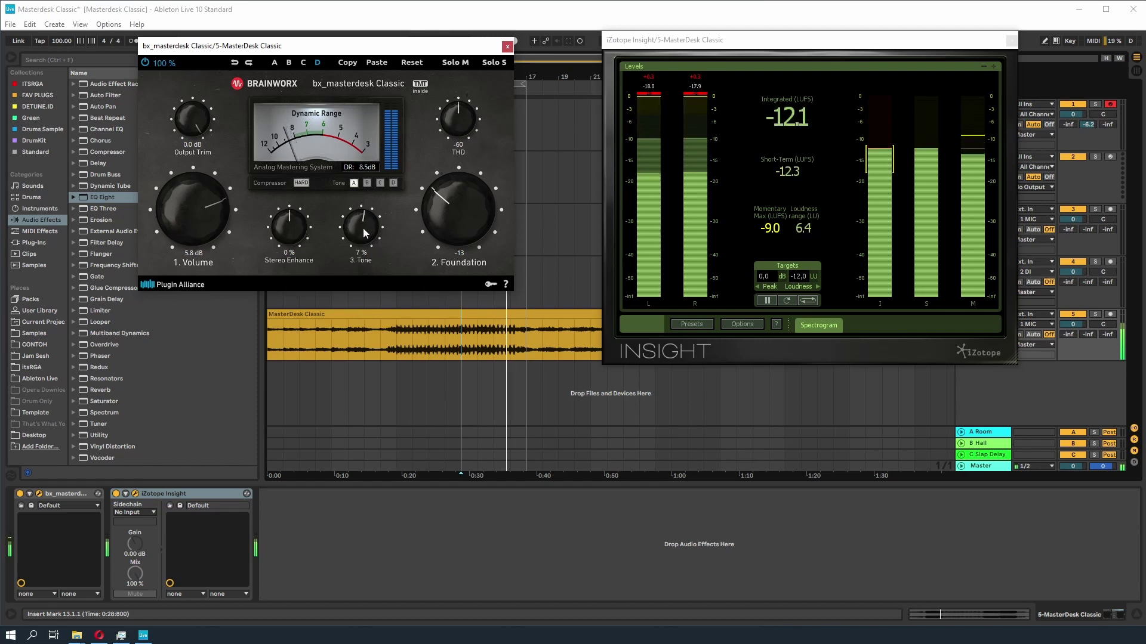
double_click(364, 229)
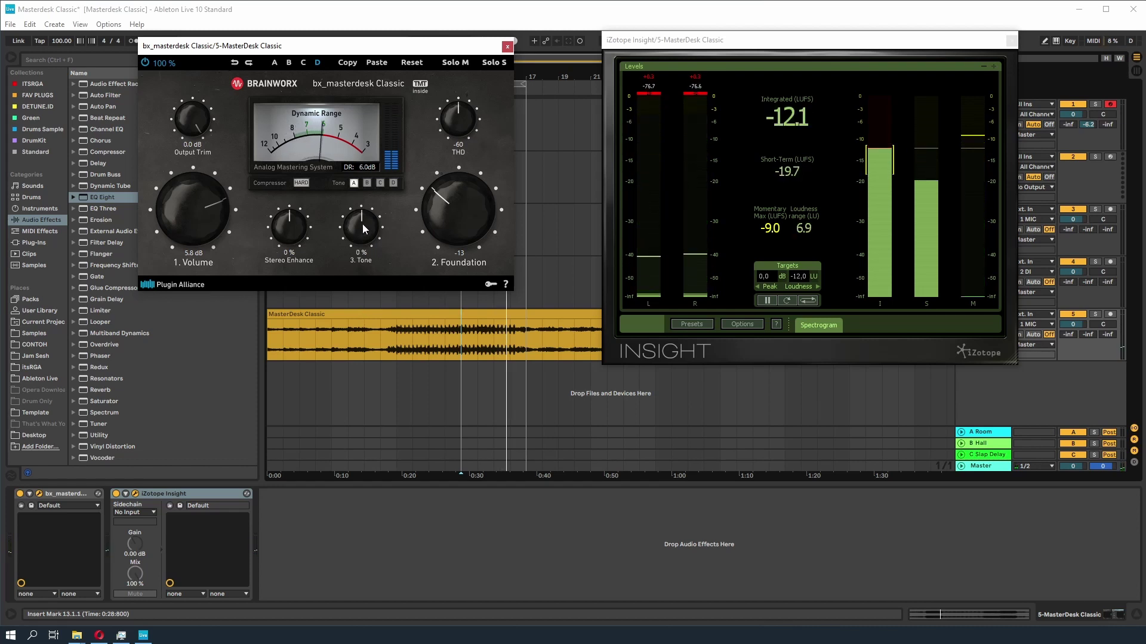
Insert EQ Eight between bx_masterdesk and iZotope Insight, and boost band 3 by 5.24 dB at 10.6 kHz during playback.
double_click(100, 198)
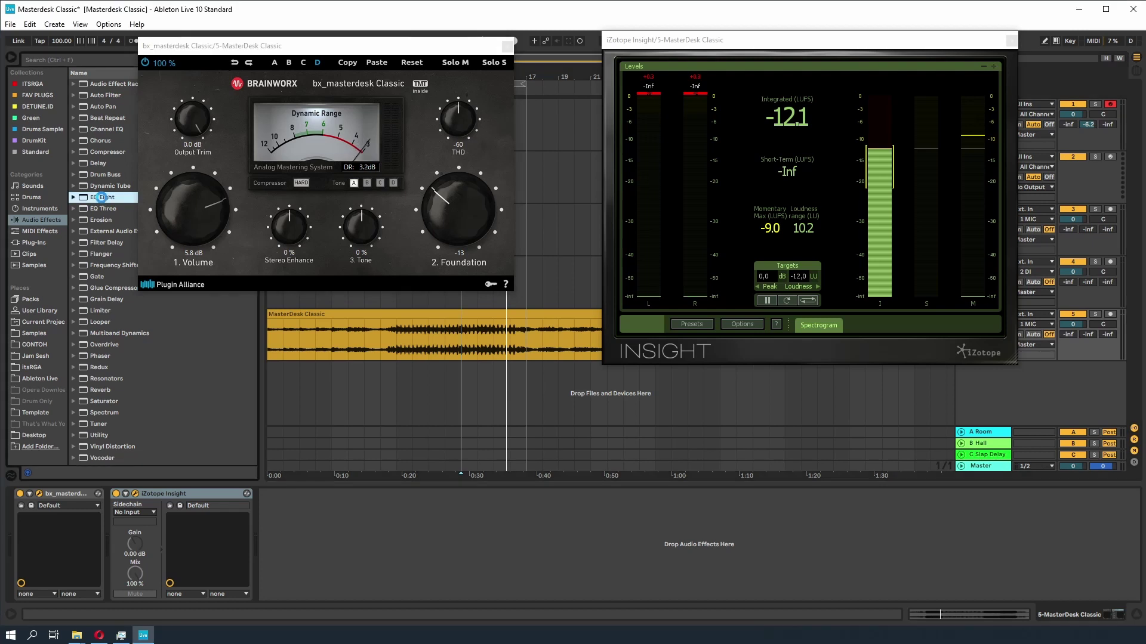
left_click_drag(335, 497, 137, 505)
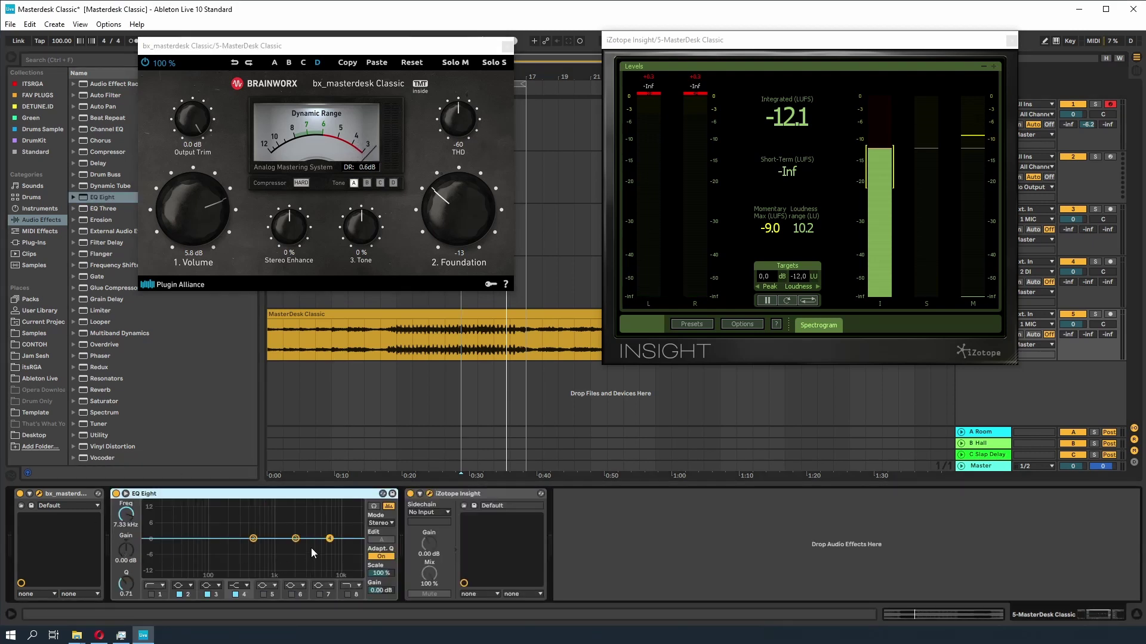
left_click(295, 539)
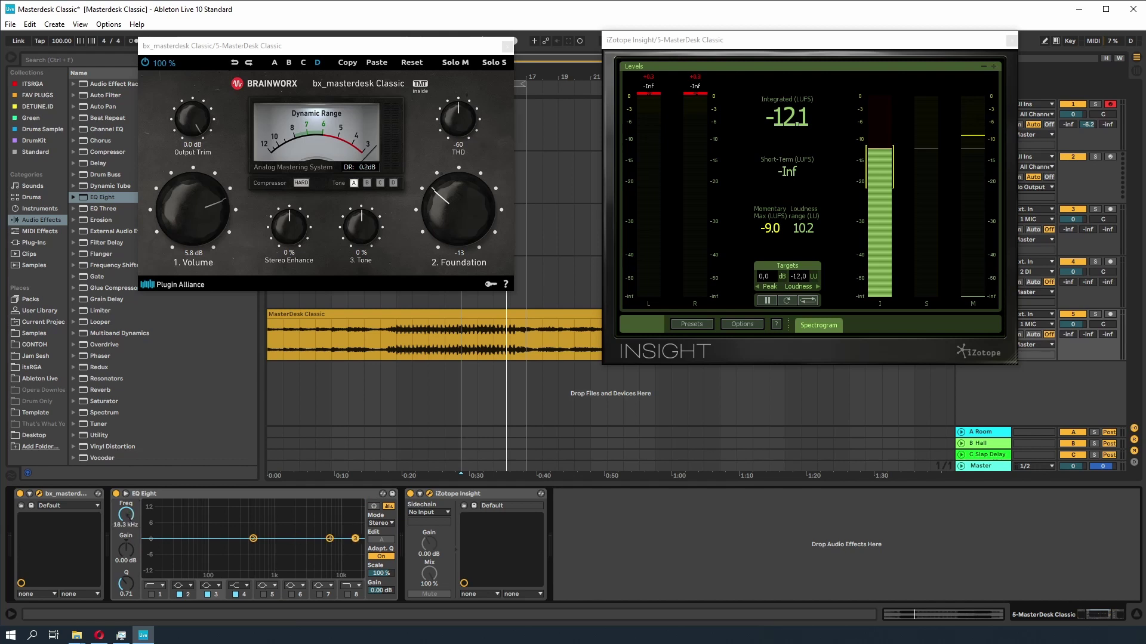
key("space")
left_click_drag(340, 538, 340, 525)
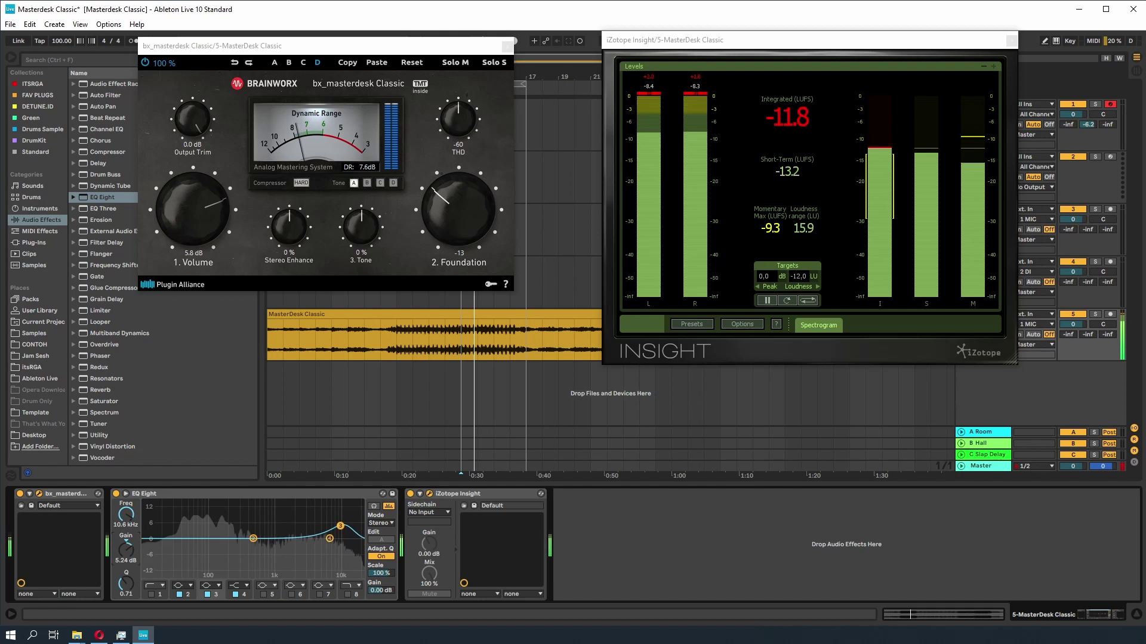
Change EQ Eight band 2 to a low shelf at 90.2 Hz with 1.90 dB of gain.
left_click(178, 585)
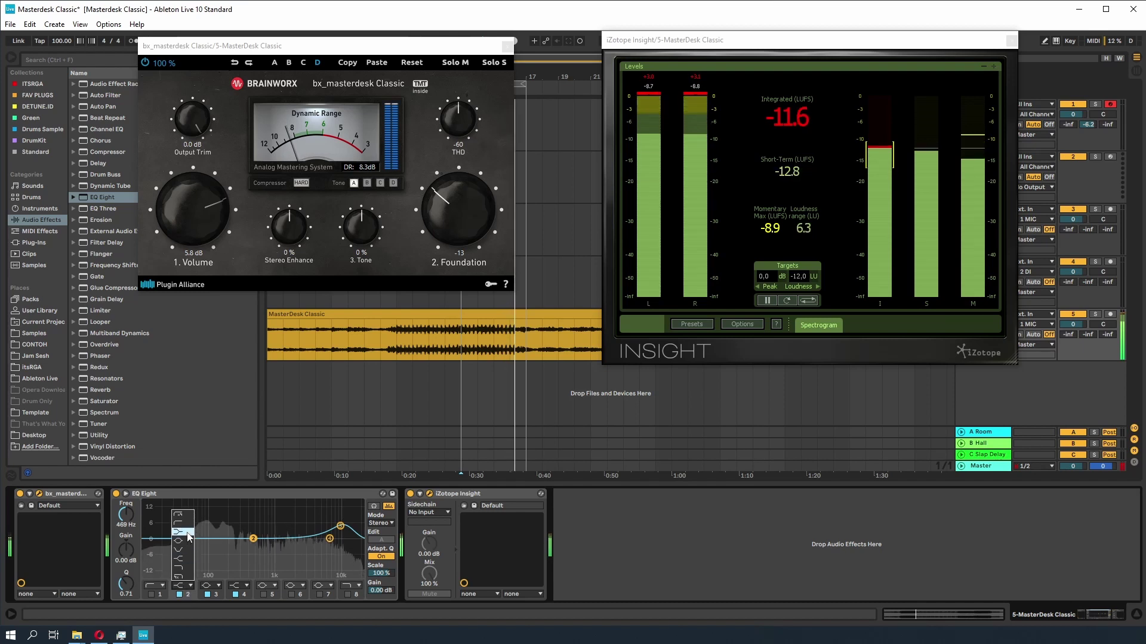
left_click(188, 533)
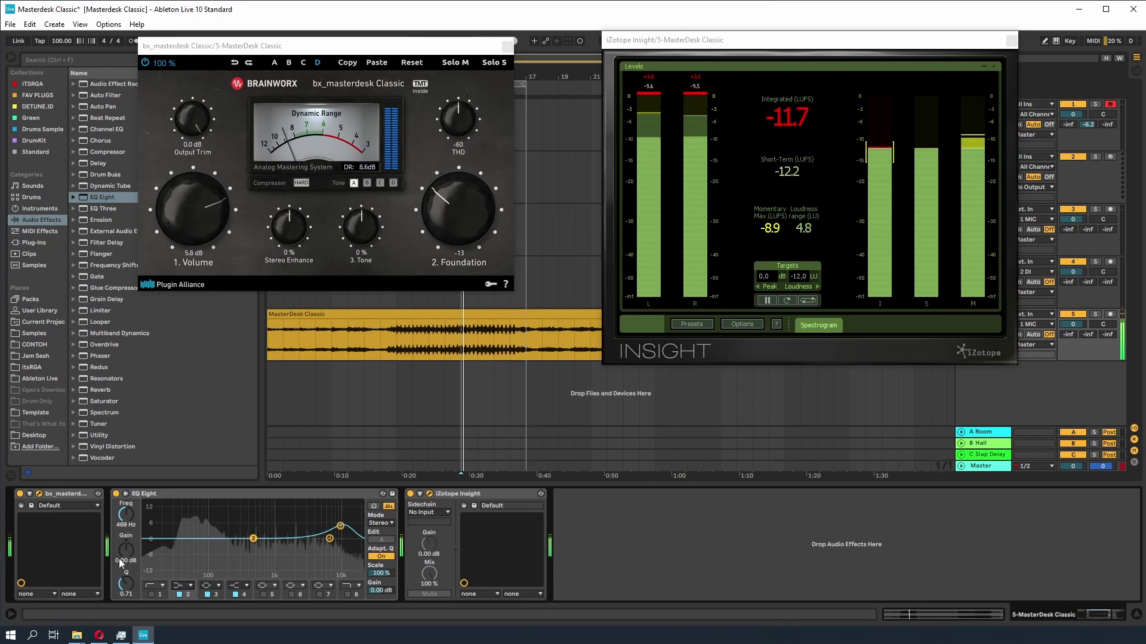
left_click_drag(126, 517, 193, 524)
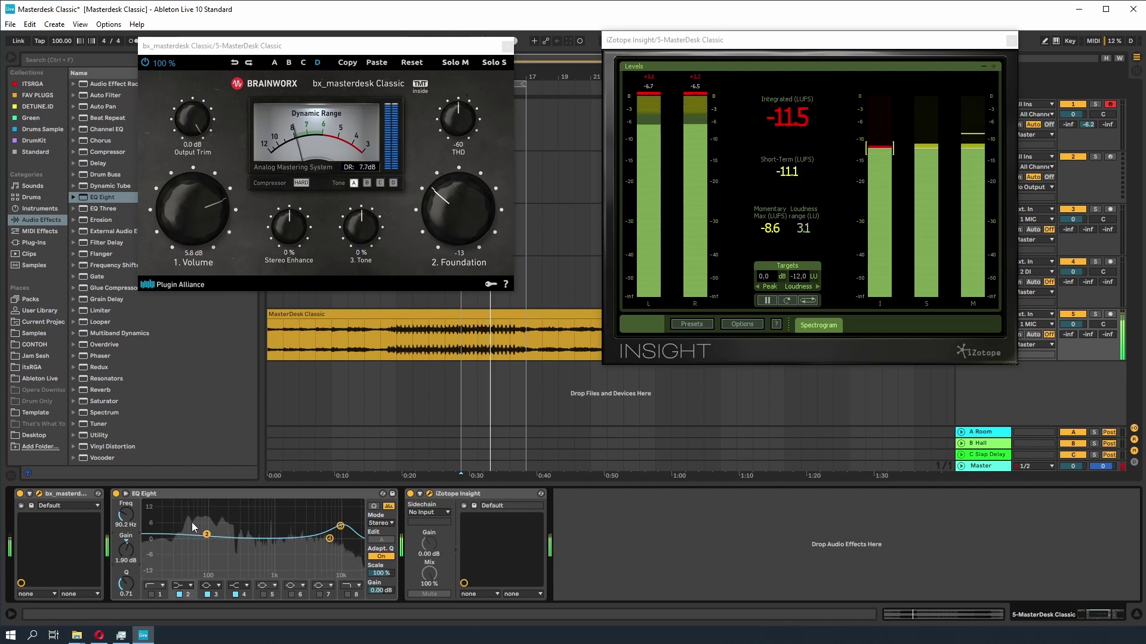
Compare the 3. Tone knob at 53 % with the EQ Eight curve, ending with Tone at 0 % and EQ Eight enabled.
left_click_drag(361, 239, 361, 242)
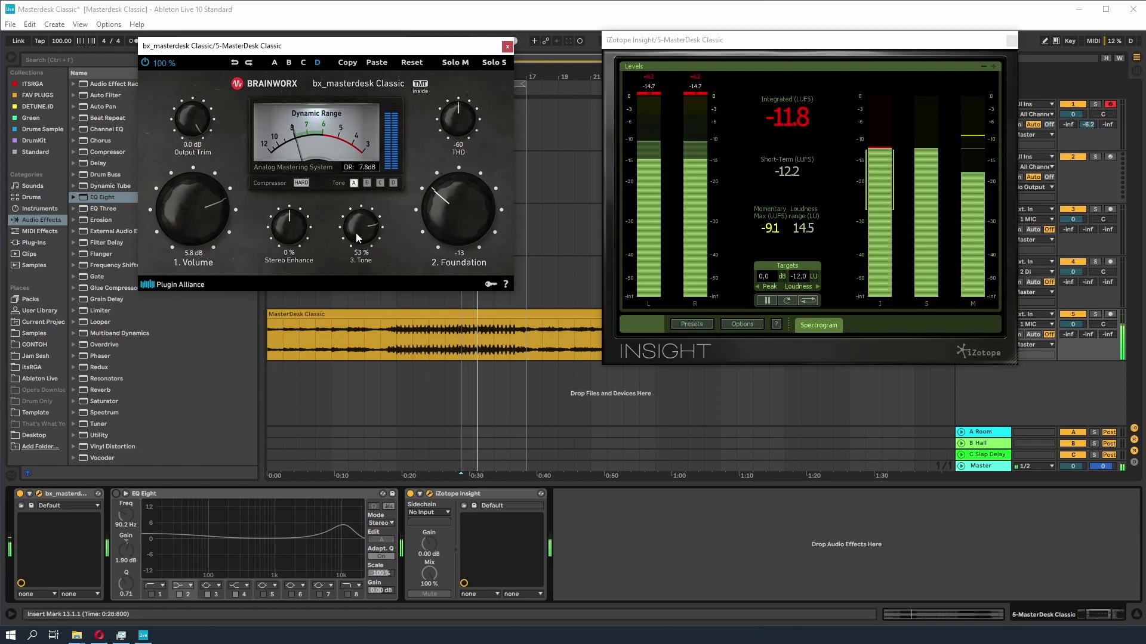
left_click_drag(355, 241, 217, 399)
left_click(115, 494)
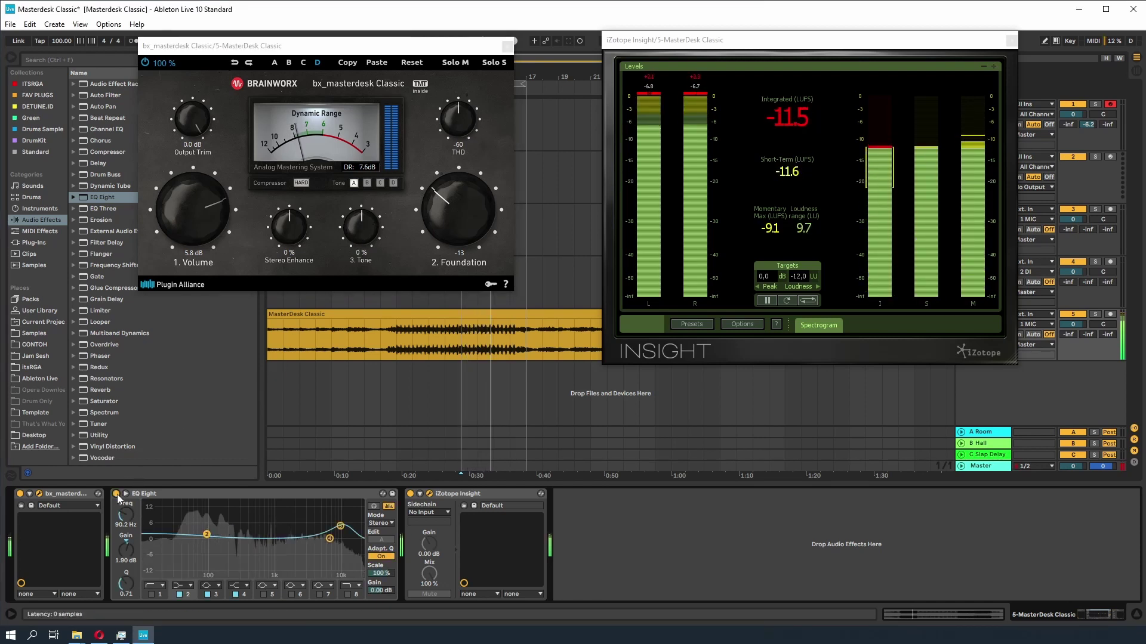
Stop playback and delete EQ Eight from the MasterDesk Classic track.
left_click(155, 494)
key("space")
key("Delete")
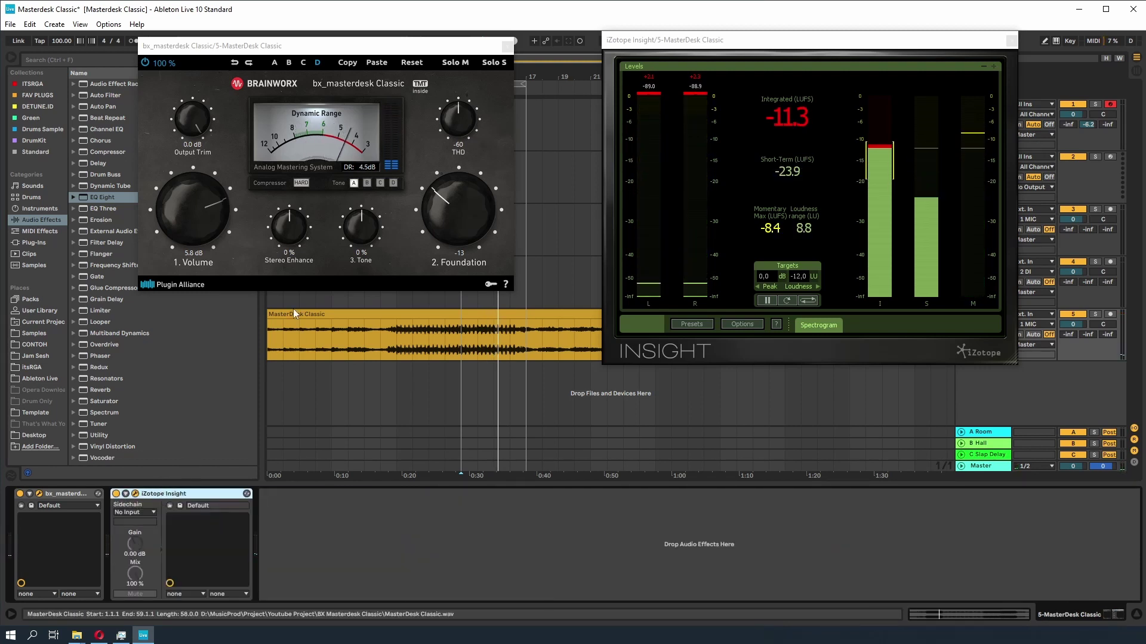
Set the 3. Tone knob to 13 % and the THD knob to -53 while auditioning the track.
left_click_drag(362, 239, 369, 233)
key("space")
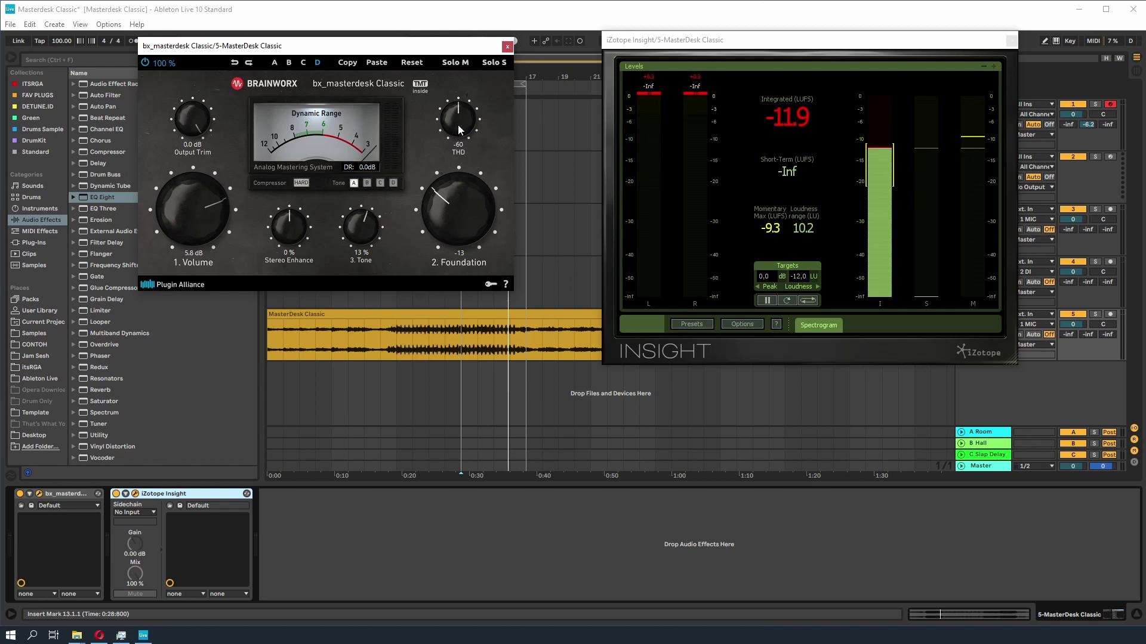
key("space")
mouse_move(458, 129)
left_mouse_down()
mouse_move(460, 72)
mouse_move(454, 132)
mouse_move(456, 85)
mouse_move(460, 115)
left_mouse_up()
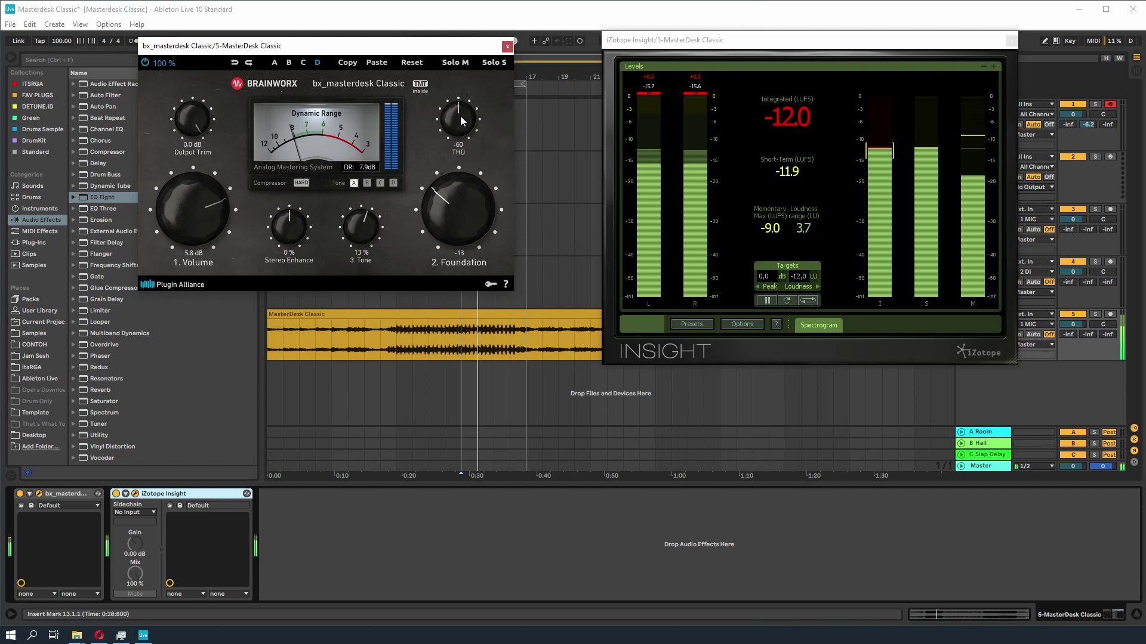
left_click_drag(460, 116, 460, 98)
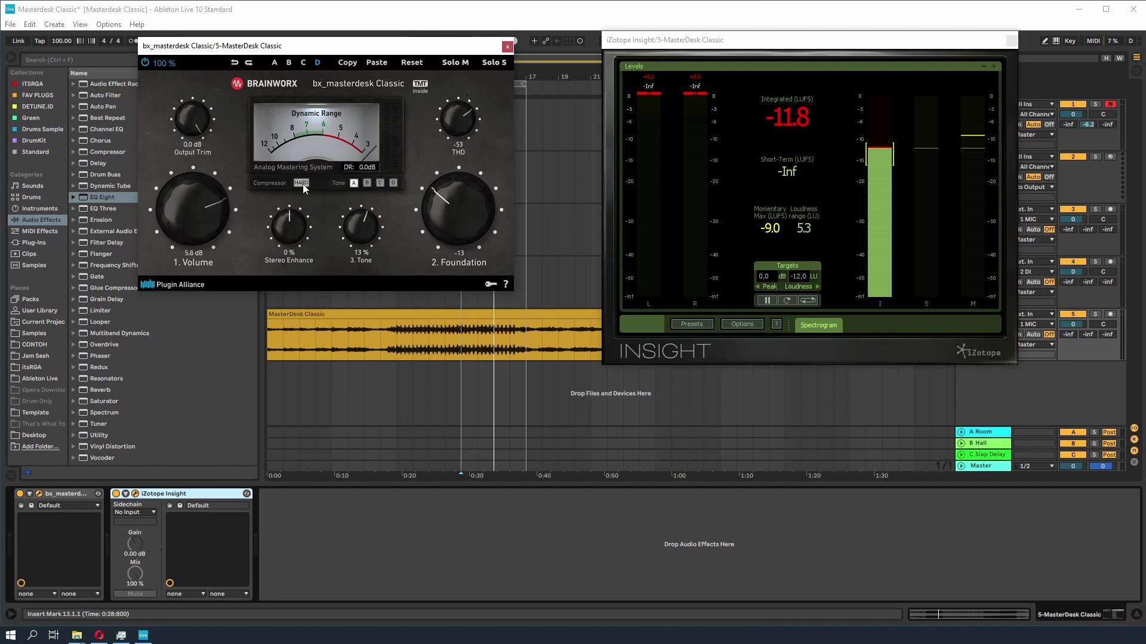
Audition the compressor's SOFT mode against HARD, leaving it on HARD with playback stopped.
key("space")
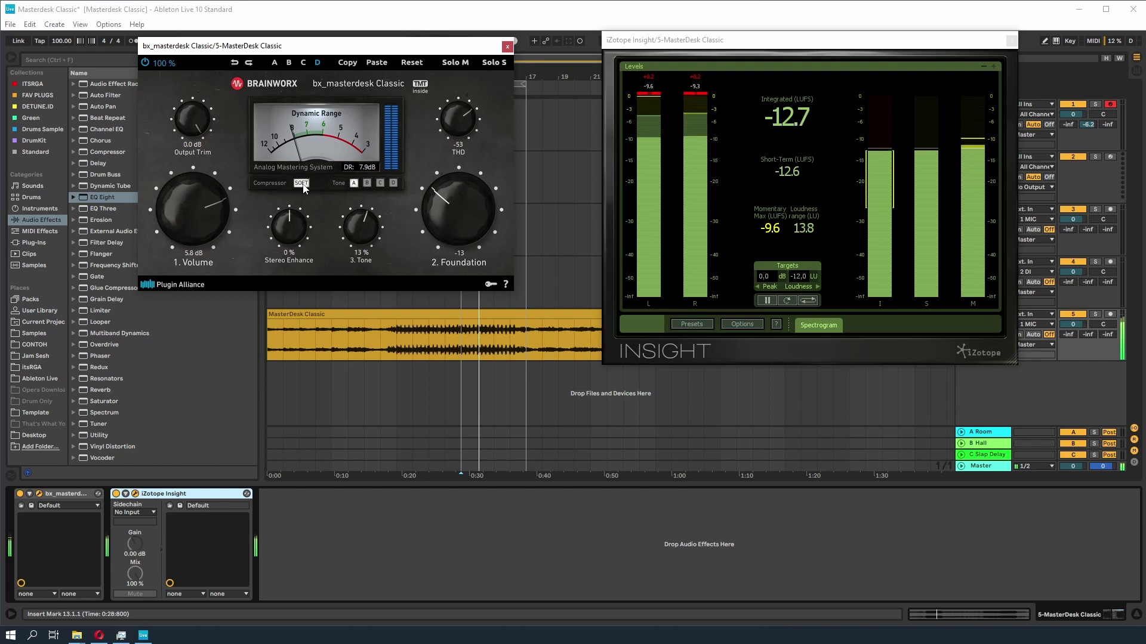
left_click(302, 183)
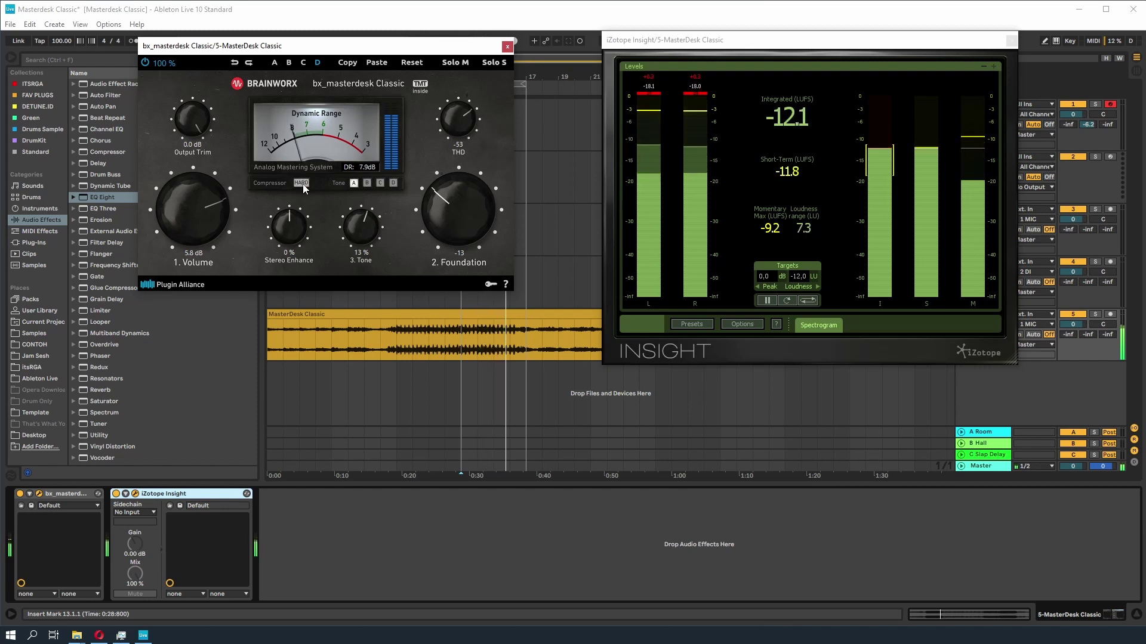
key("space")
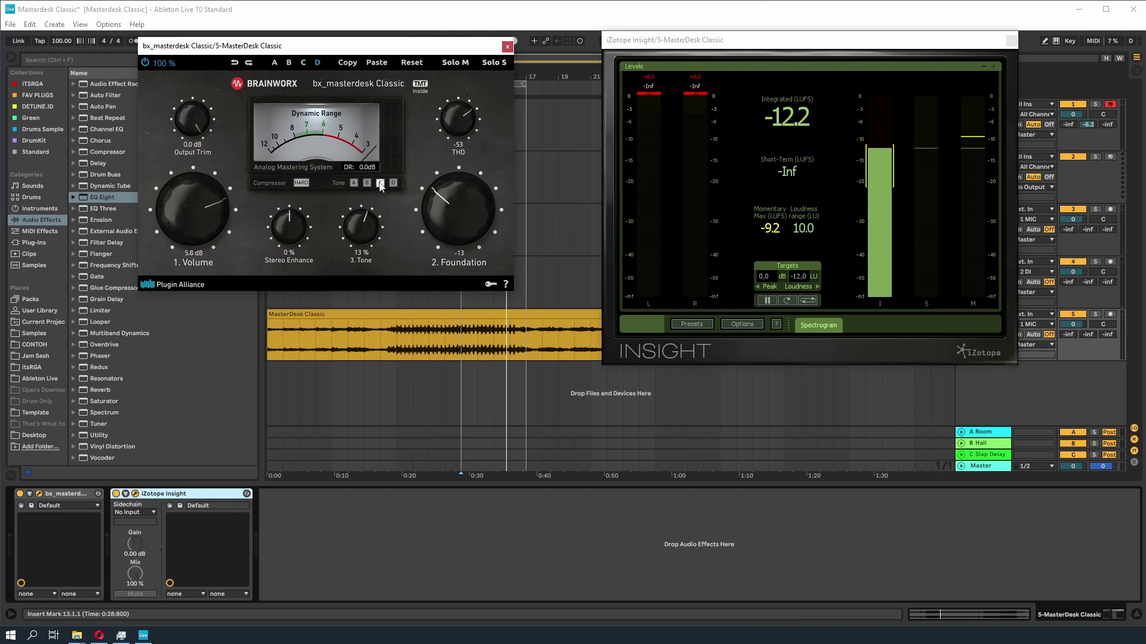
Compare Tone modes C and A during playback, ending on mode A with playback stopped.
key("space")
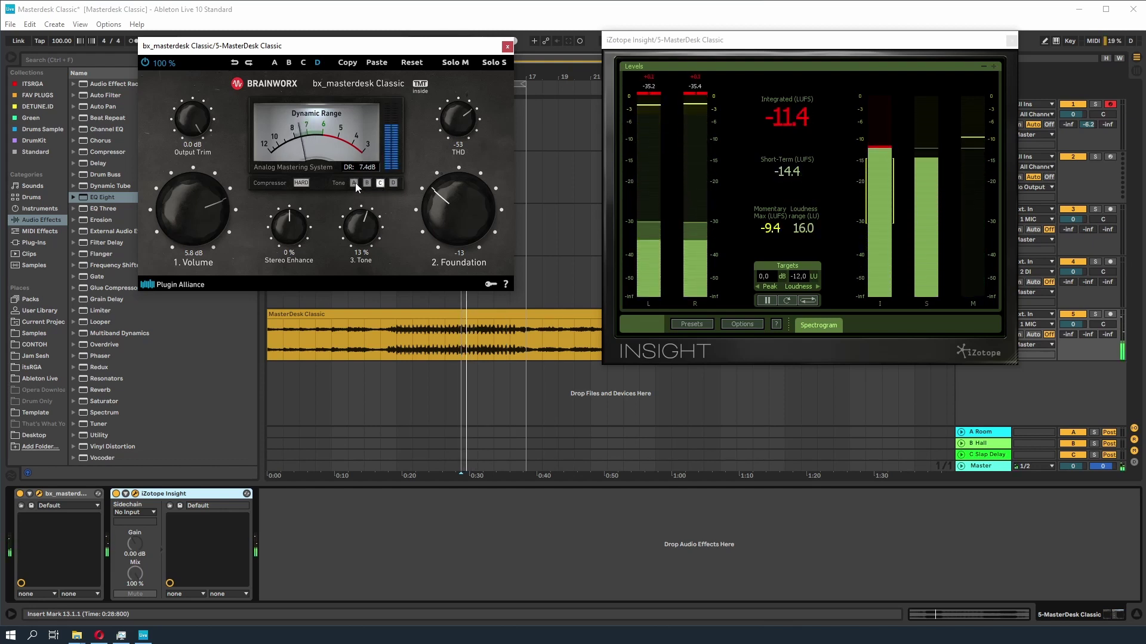
left_click(354, 182)
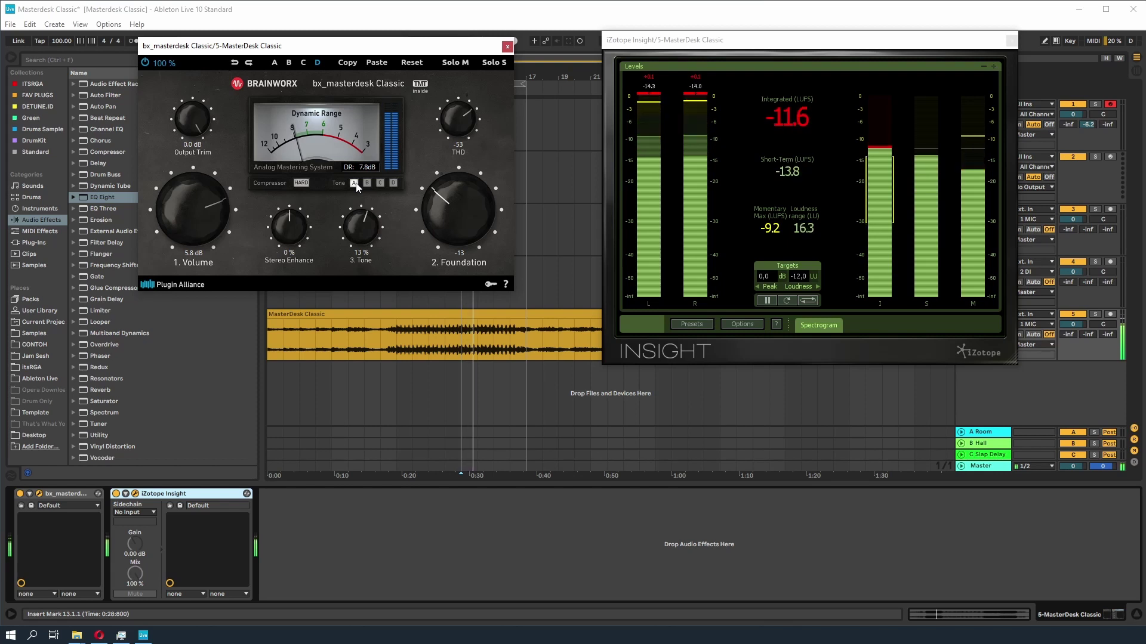
left_click(355, 183)
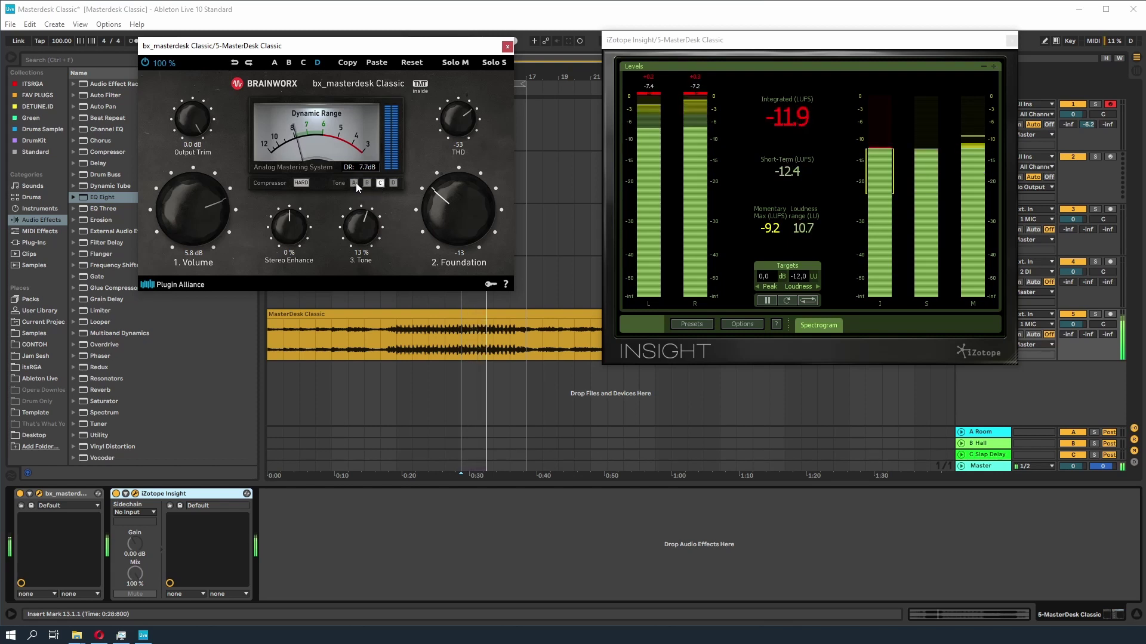
key("space")
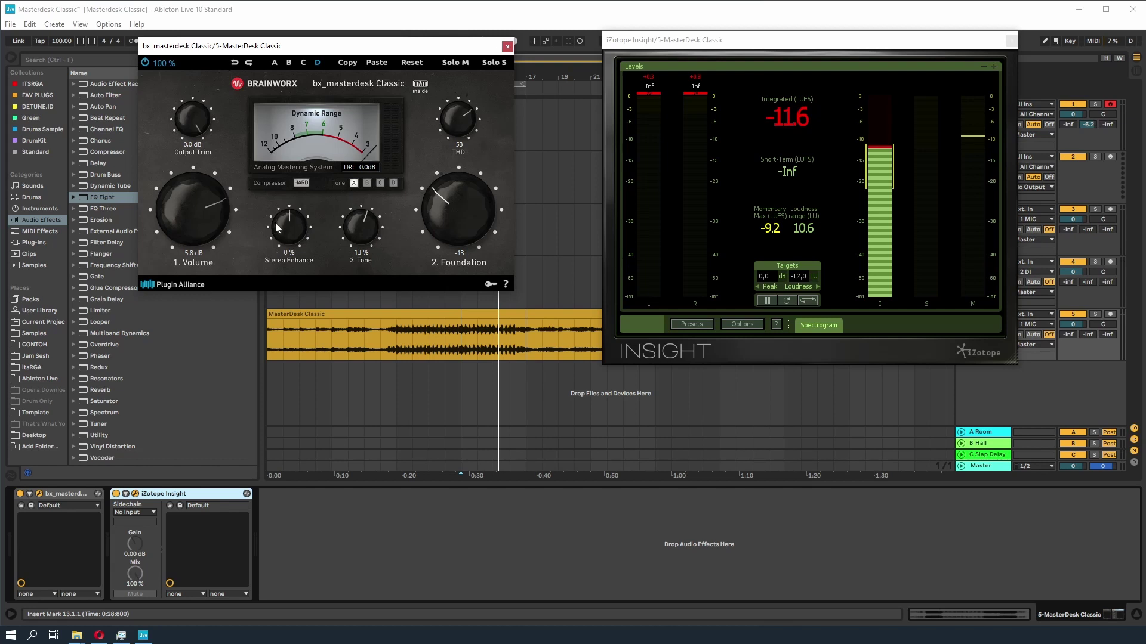
Set Stereo Enhance to 13 % while auditioning the track in playback.
key("space")
mouse_move(291, 239)
left_mouse_down()
mouse_move(291, 116)
mouse_move(297, 238)
left_mouse_up()
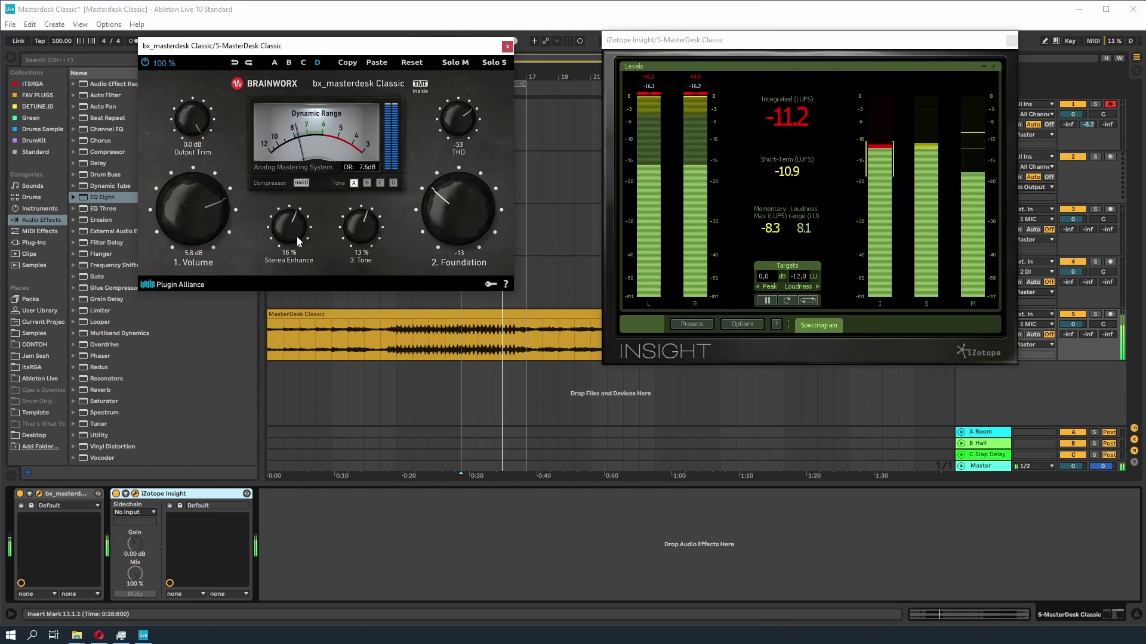
key("space")
left_click_drag(295, 227, 295, 232)
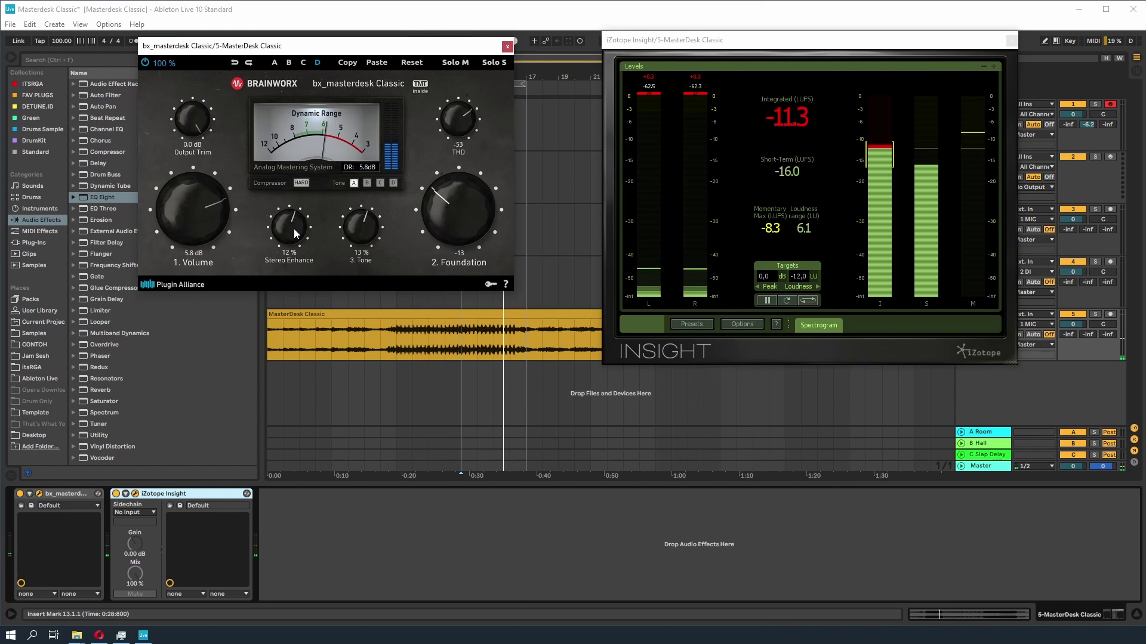
left_click(288, 252)
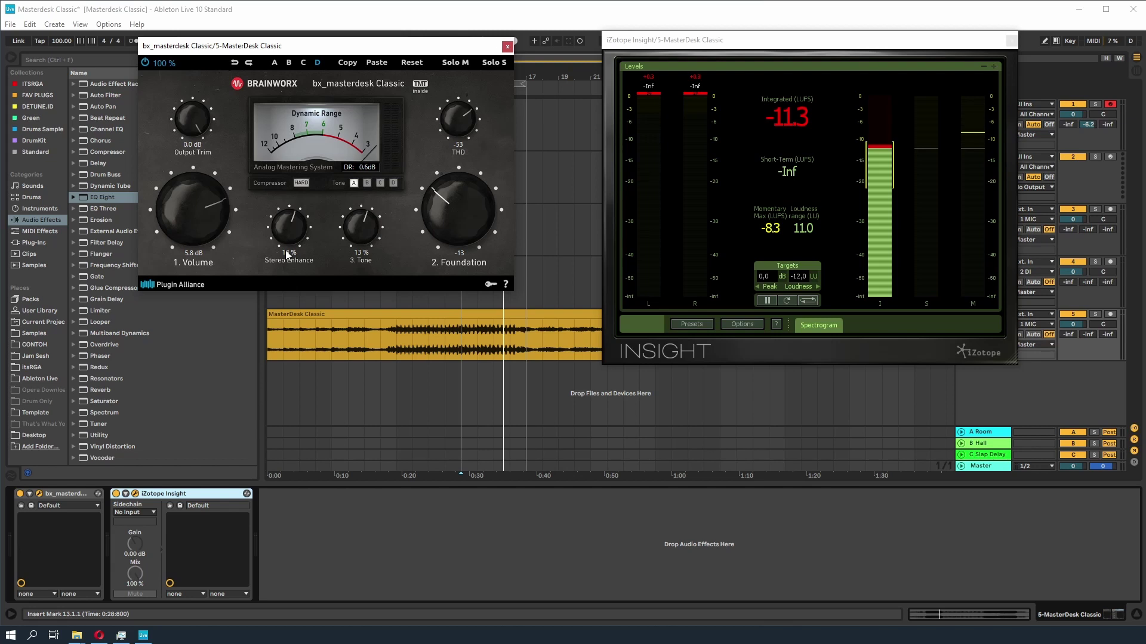
key("space")
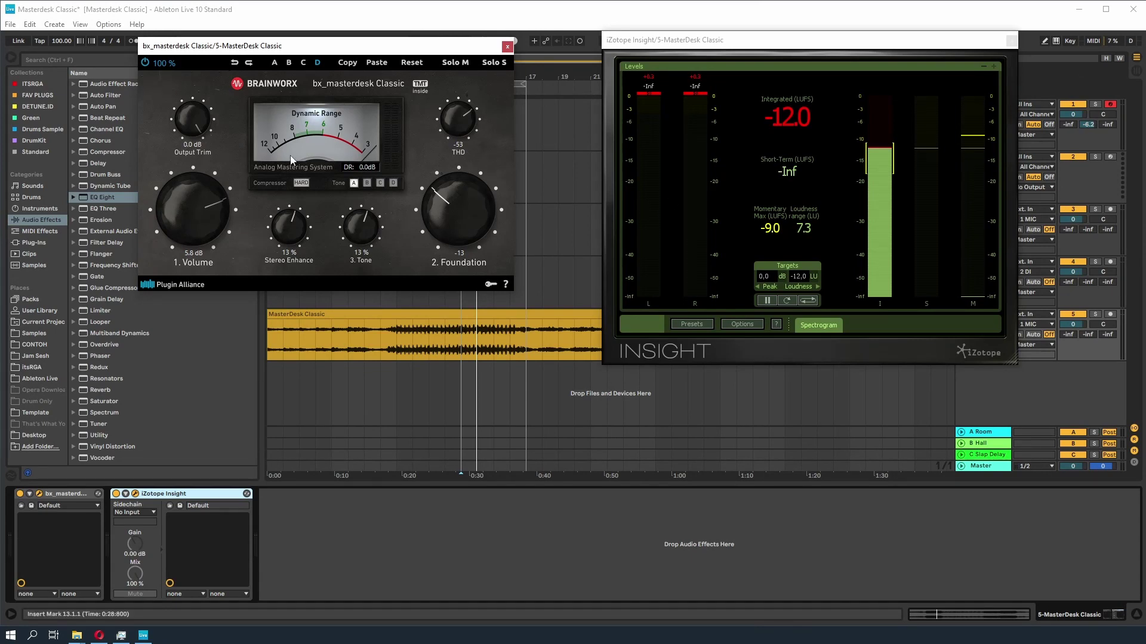
Lower Output Trim to -7.8 dB and compare the processed track with bx_masterdesk Classic bypassed during playback.
left_click_drag(201, 168, 198, 175)
key("space")
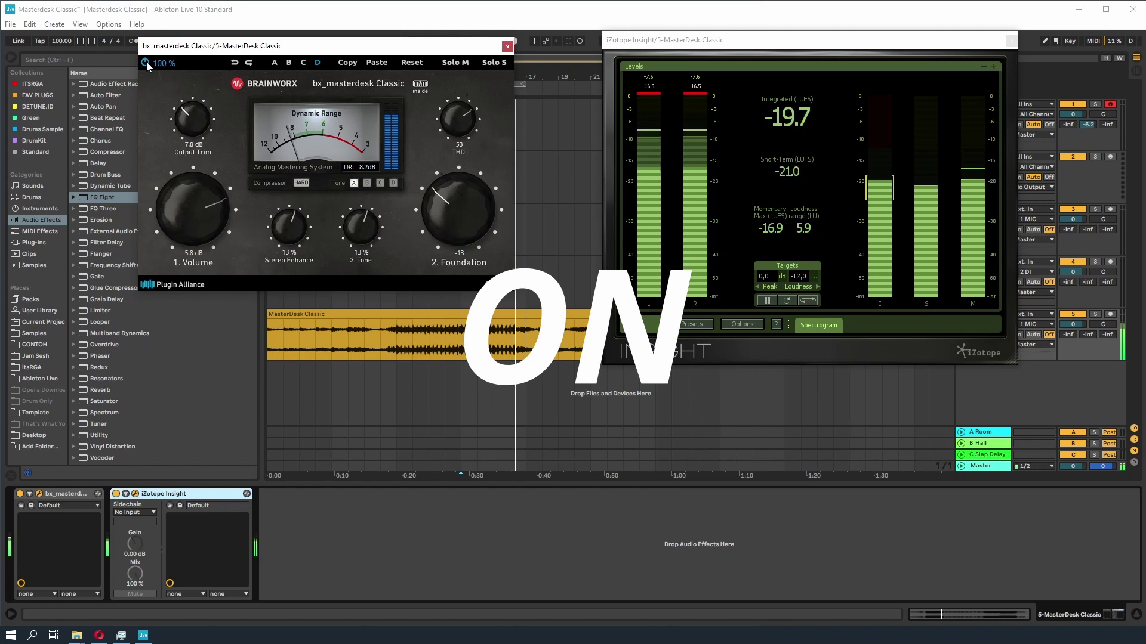
left_click(145, 62)
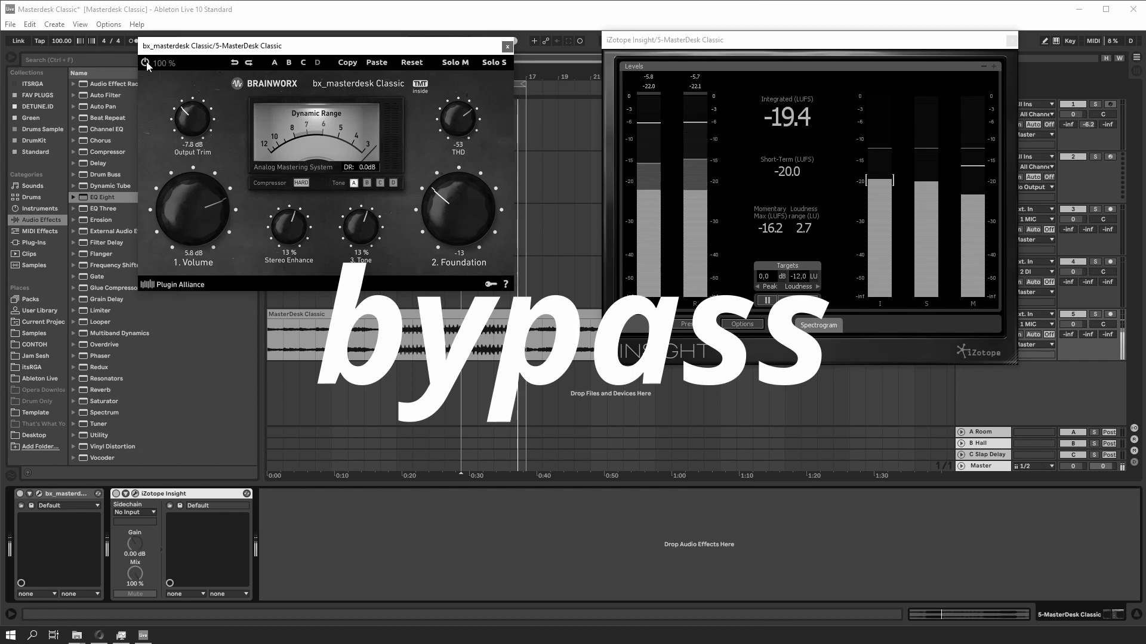
key("space")
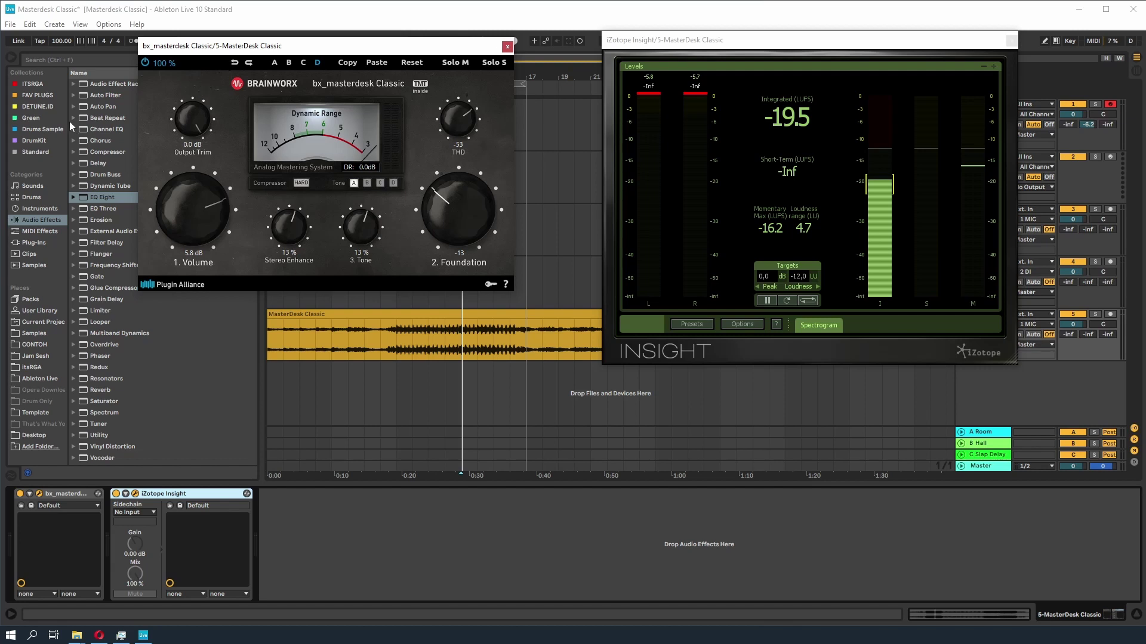
Search the plug-ins for "loudmax", insert LoudMax64 between bx_masterdesk Classic and iZotope Insight, and slightly lower its output ceiling.
left_click(62, 59)
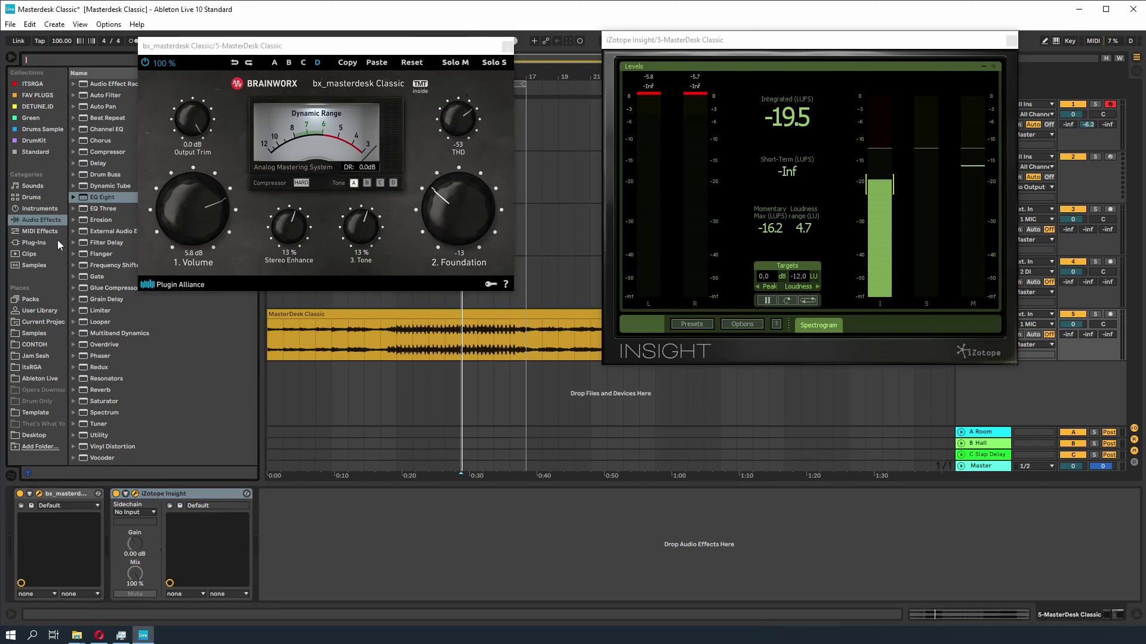
left_click(33, 243)
left_click(85, 59)
type("loudmax")
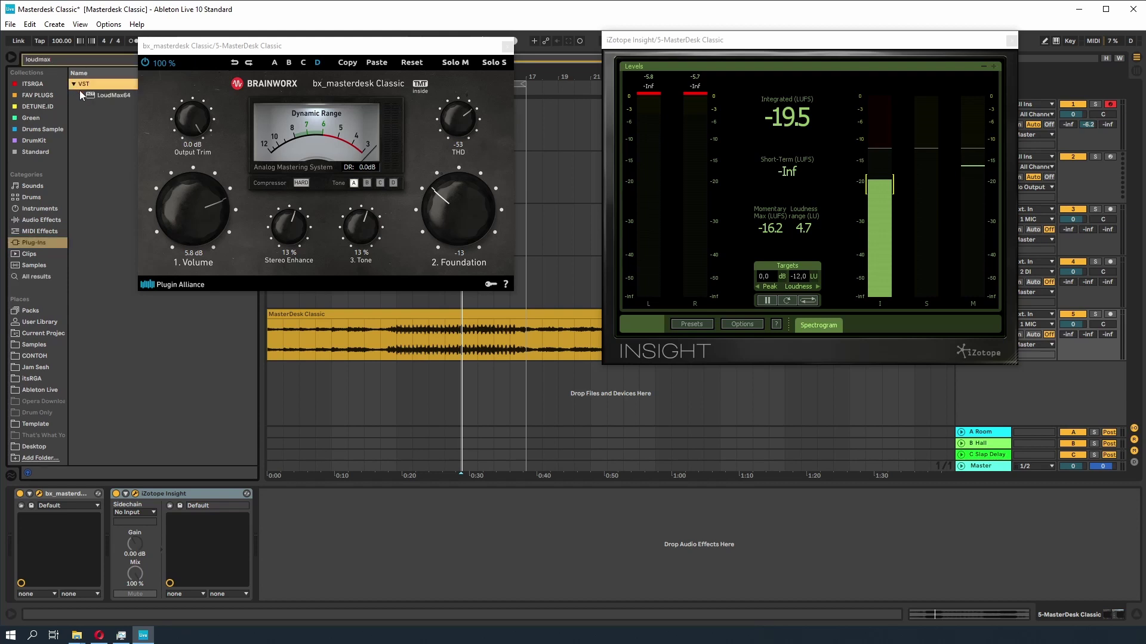
left_click_drag(96, 324, 120, 518)
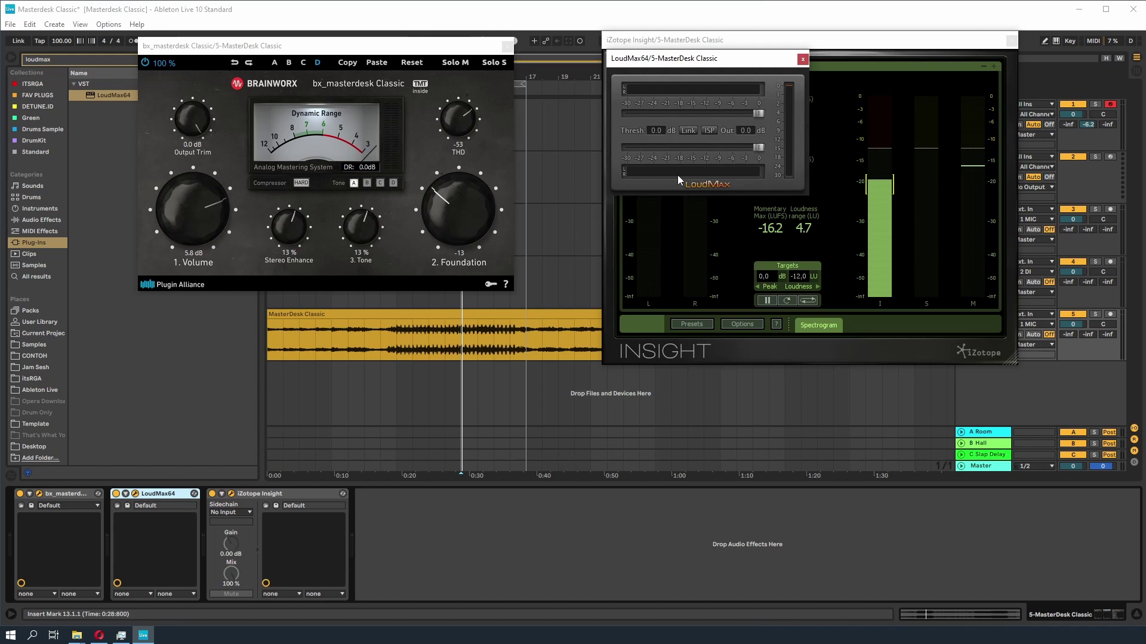
left_click_drag(759, 112, 753, 112)
left_click(803, 59)
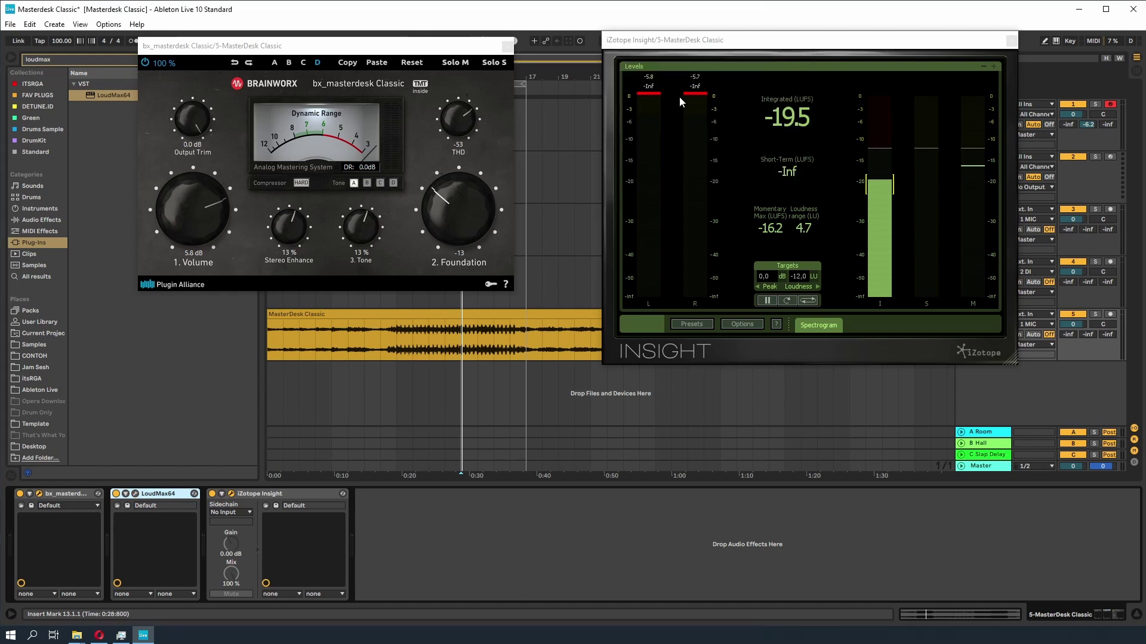
Reset Insight's peak readings and play the track to check its levels through the limiter.
left_click(653, 83)
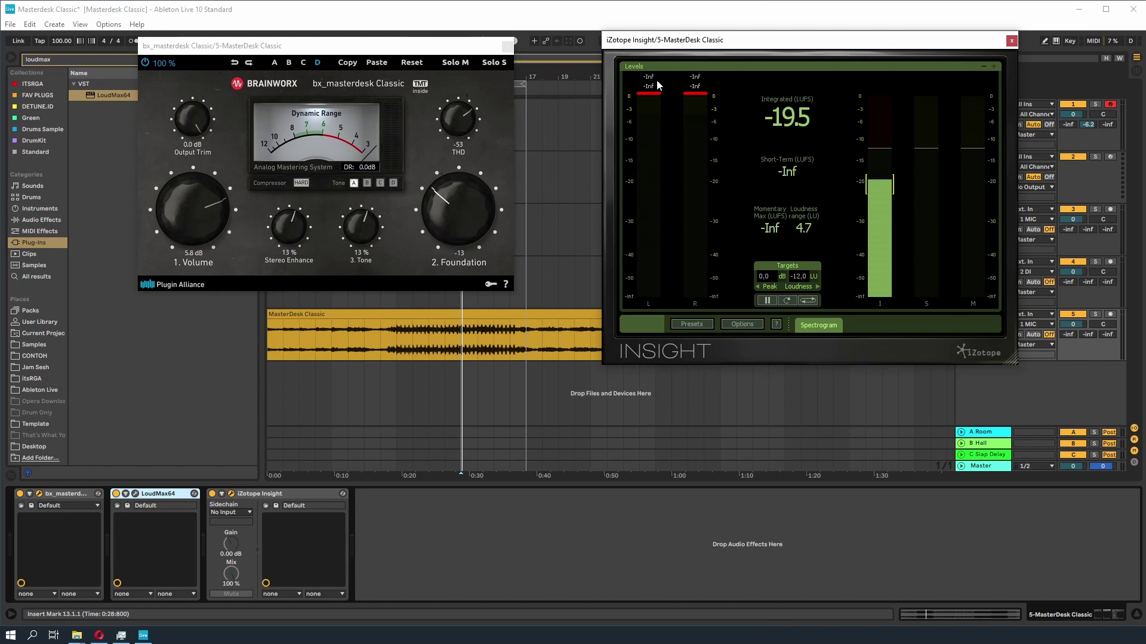
left_click(302, 53)
key("space")
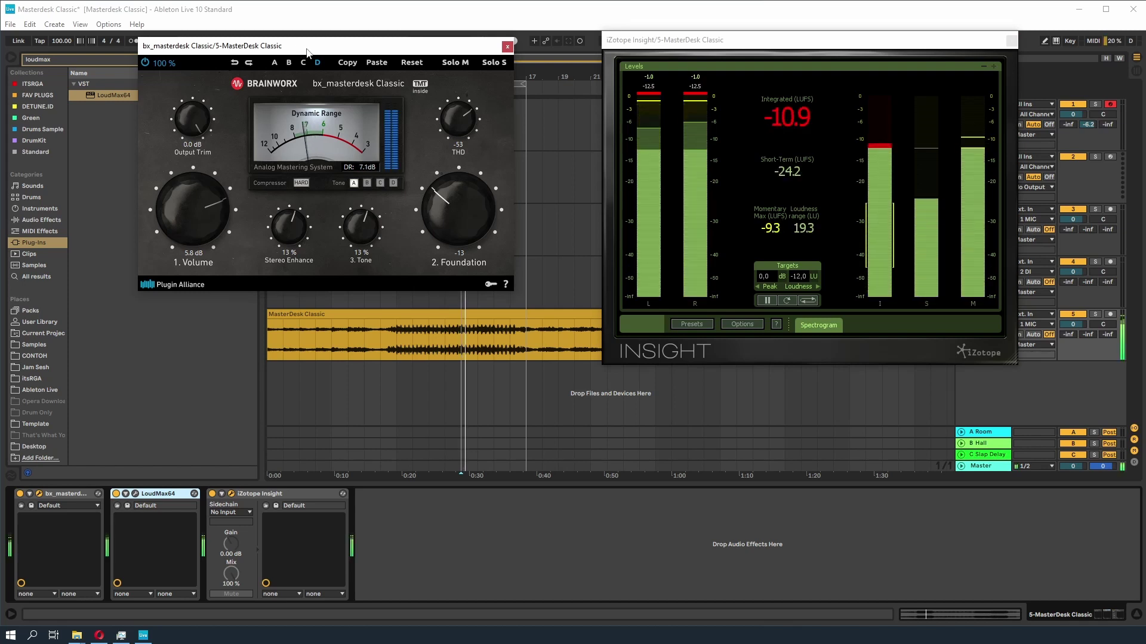